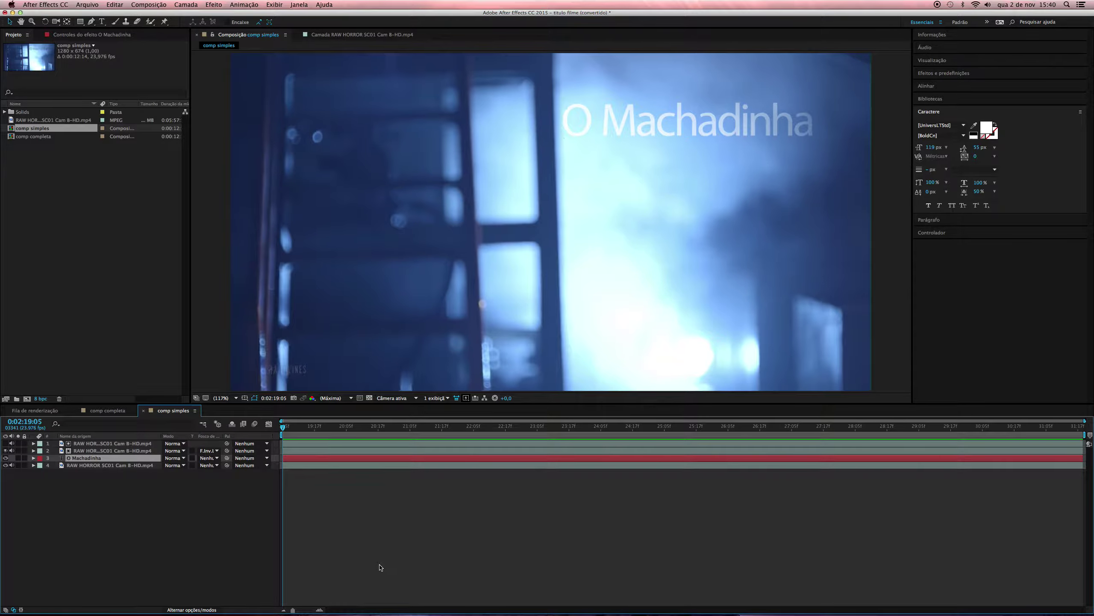
Step: Preview comp simples and compare frames up to 0:02:21:22 with the second footage layer's visibility switched off and back on
key(space)
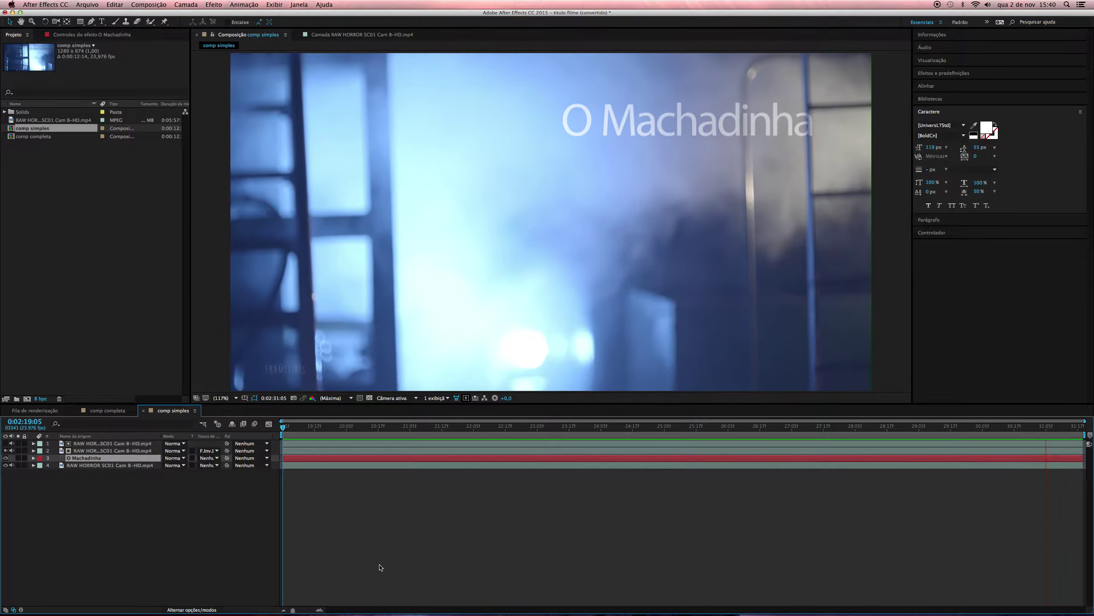
key(space)
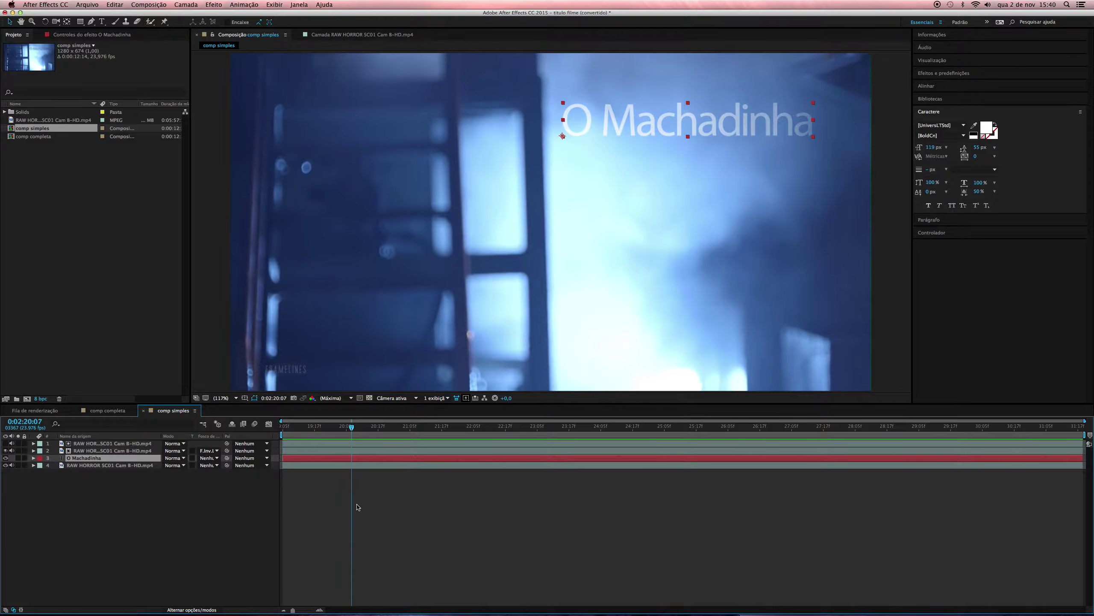
drag(351, 427, 261, 430)
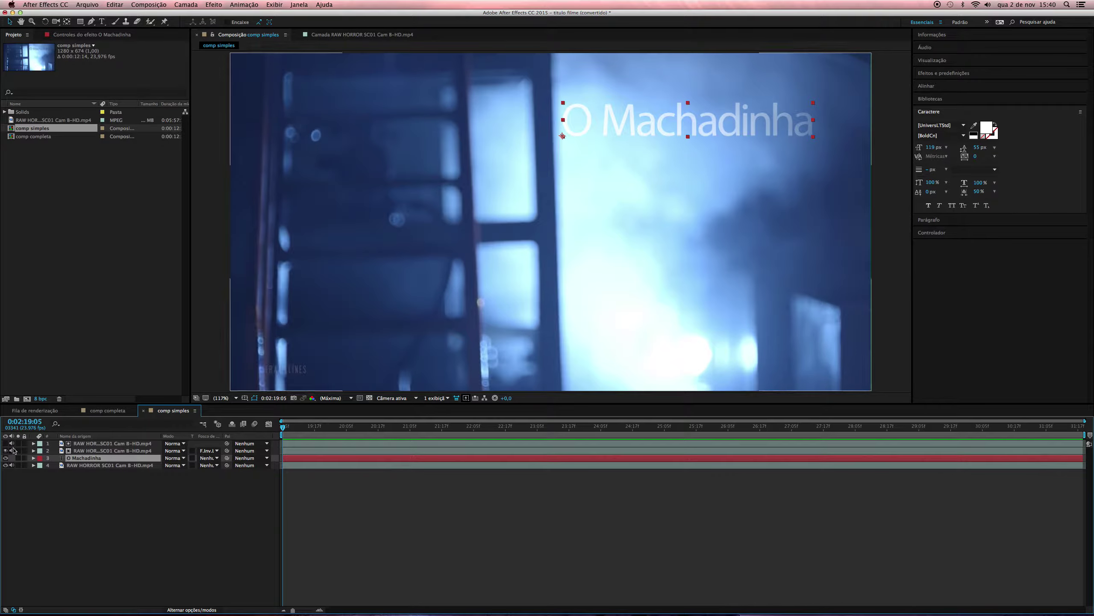
click(5, 450)
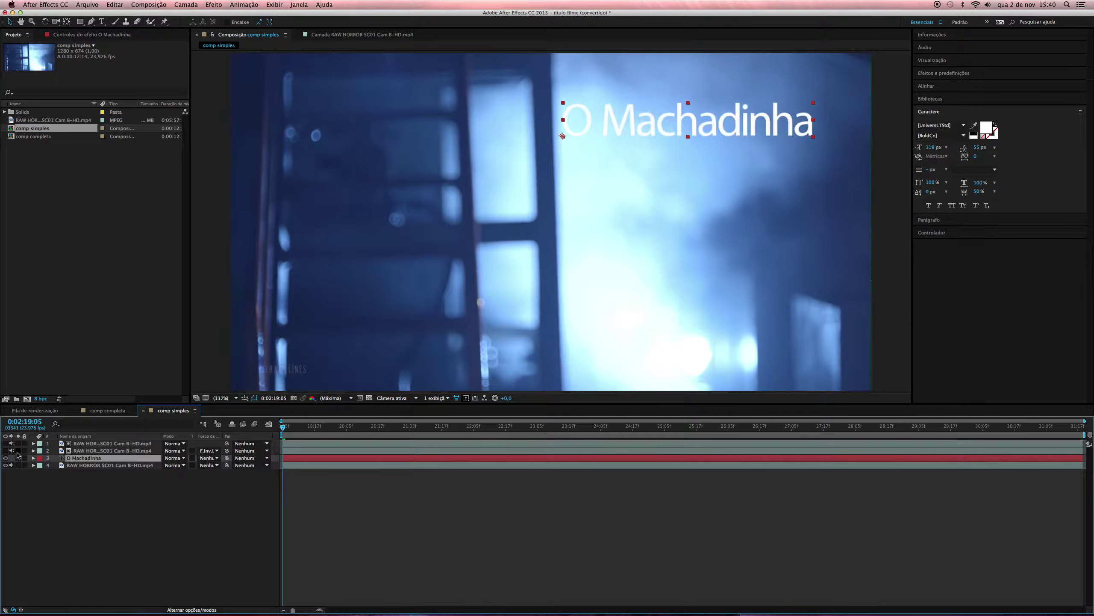
drag(324, 428, 455, 428)
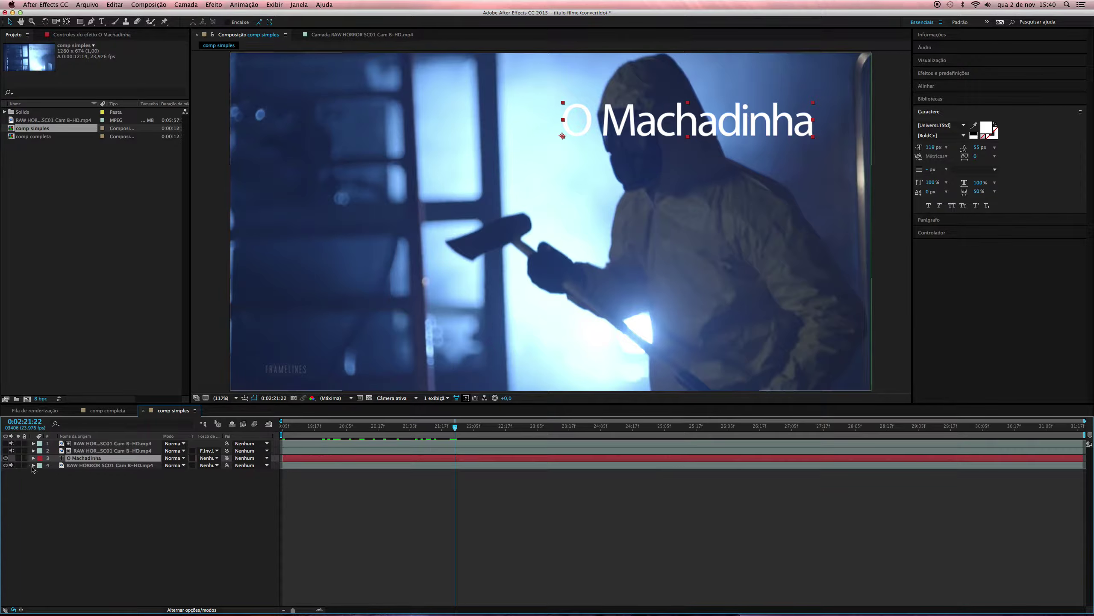
click(5, 451)
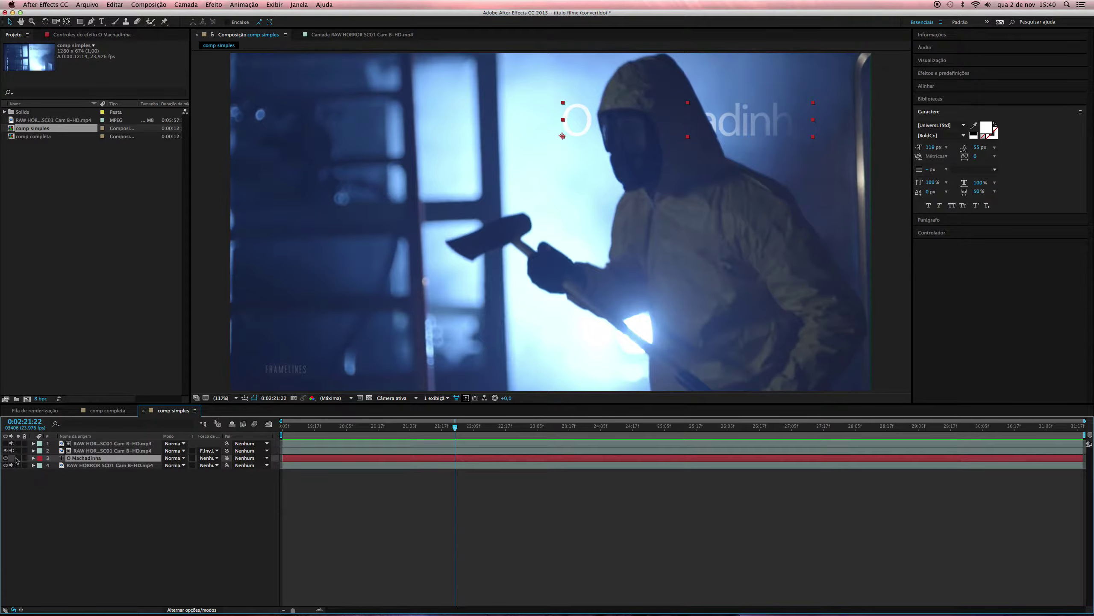
Step: Create a new composition from the RAW HORROR SC01 Cam B-HD.mp4 footage and rename it comp aula
click(12, 120)
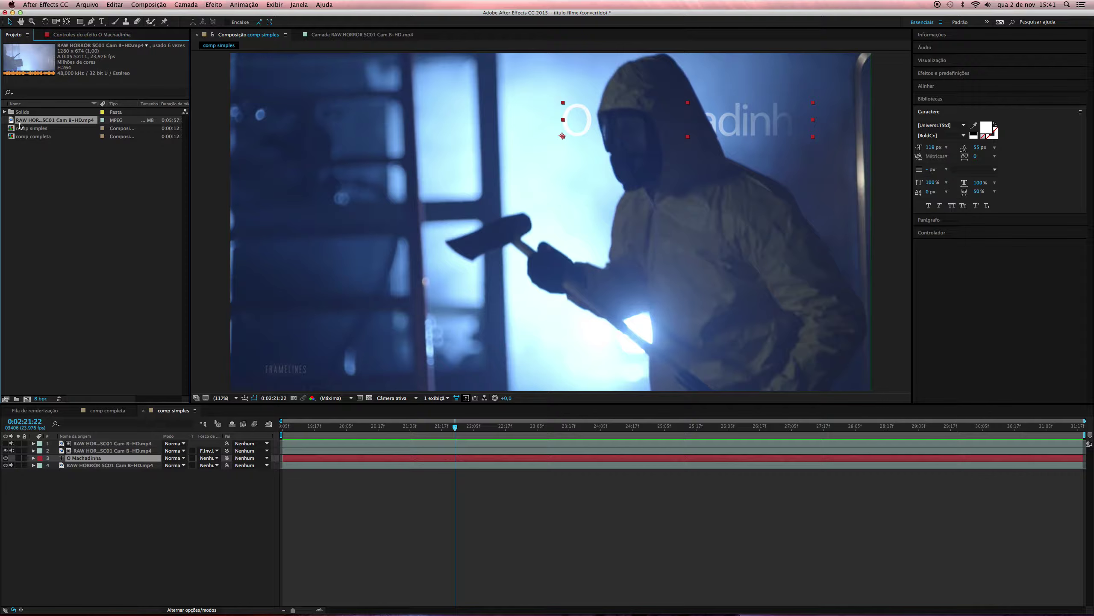
drag(11, 121, 27, 399)
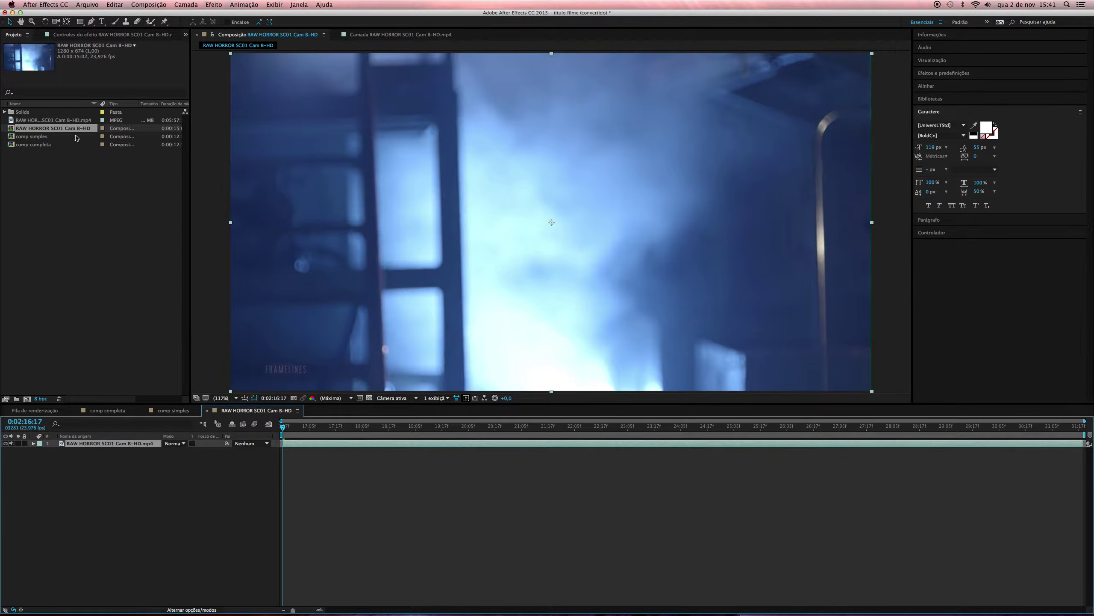
click(67, 133)
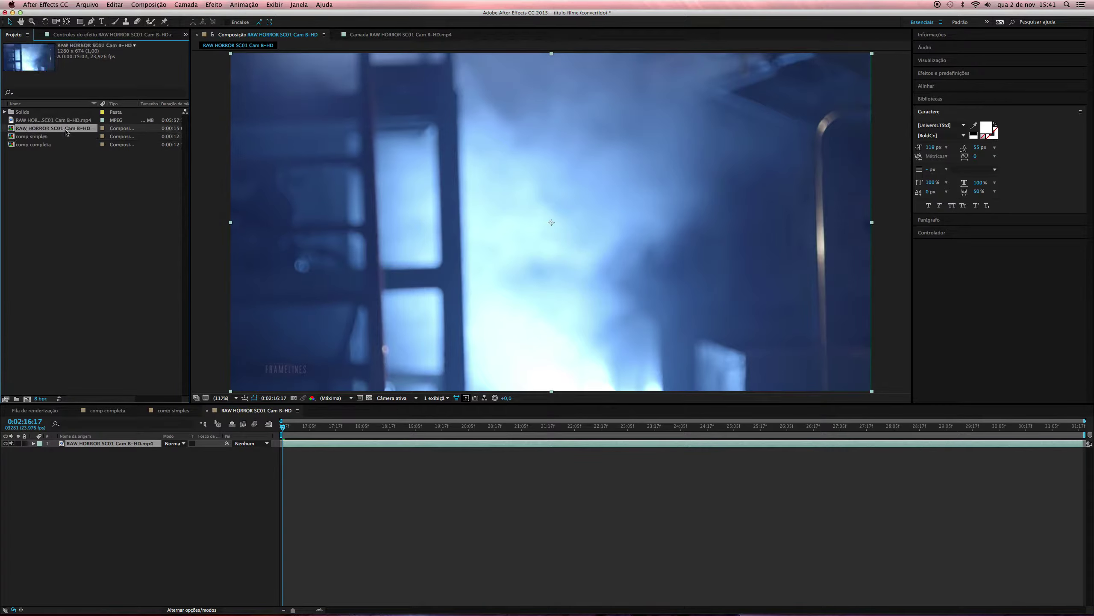
key(Return)
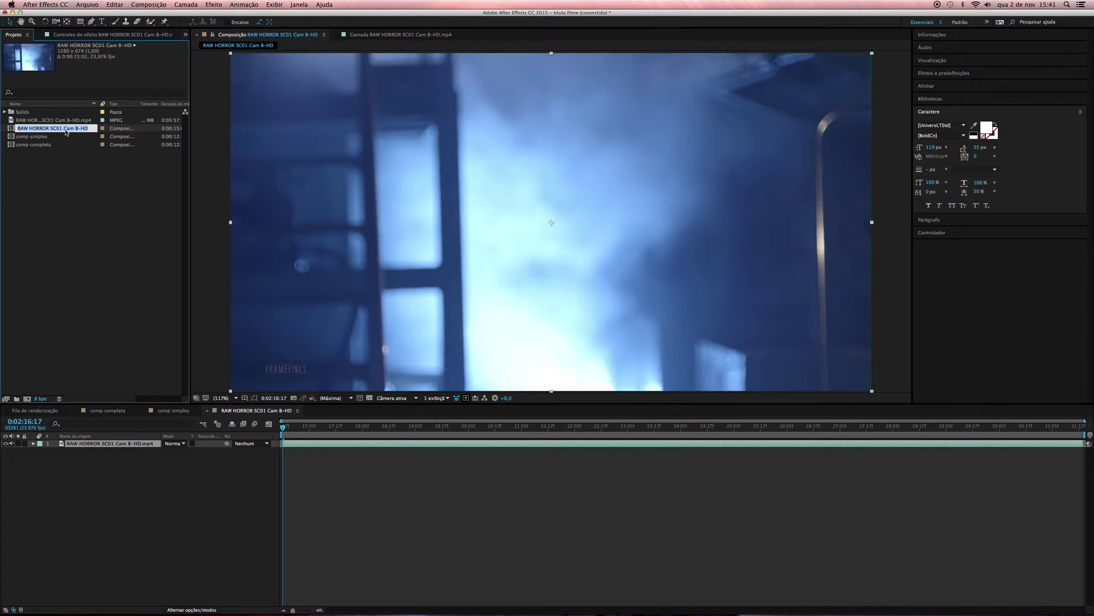
text(comp aula)
key(Return)
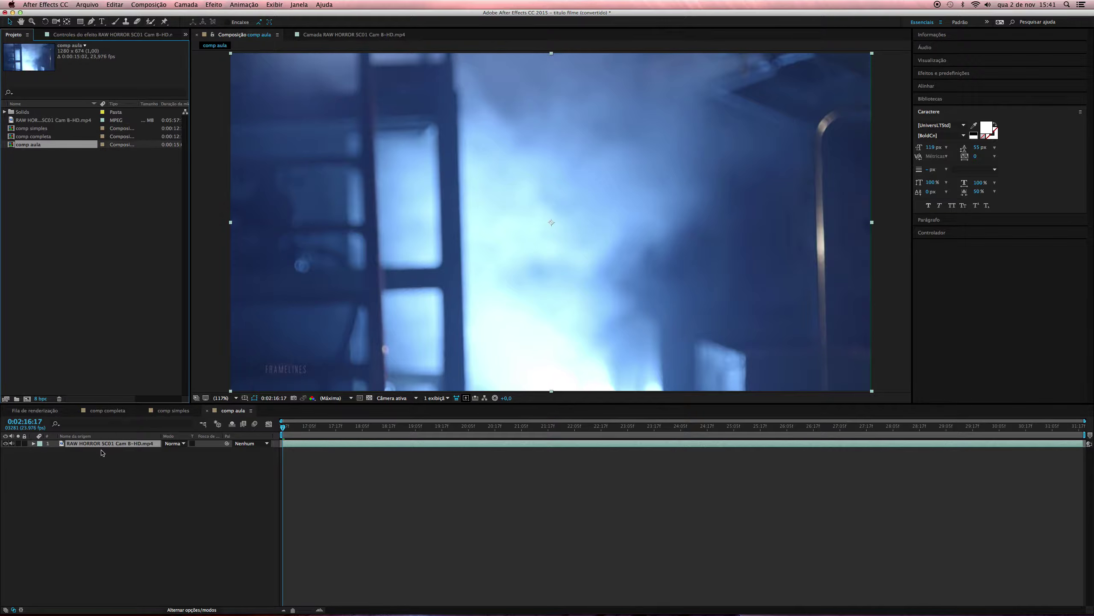
Step: Preview the footage in comp aula and return the playhead to the start of the composition
key(space)
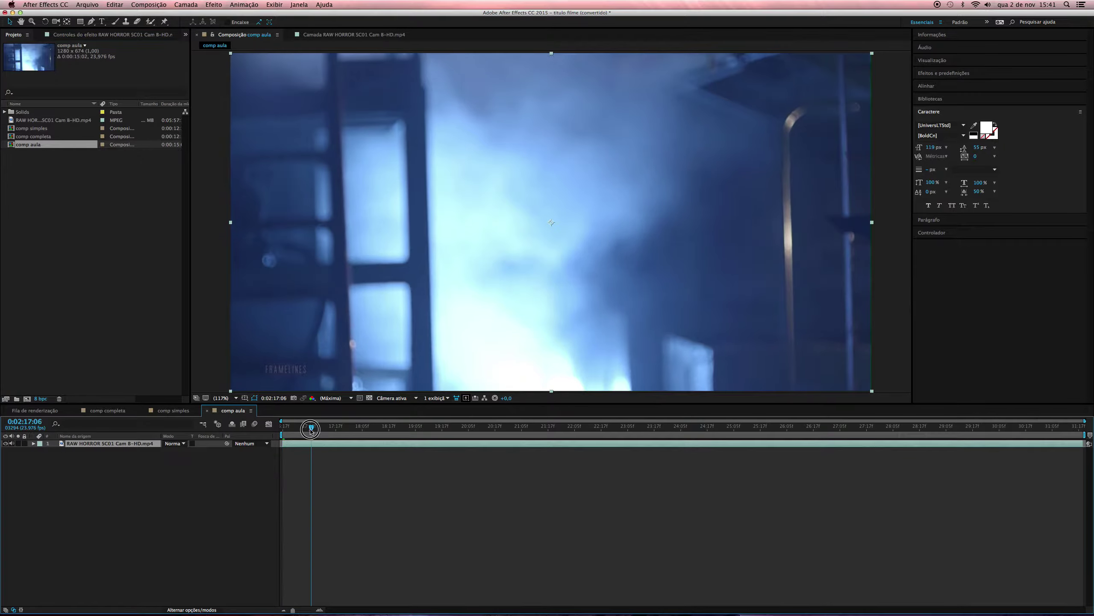
click(283, 429)
drag(283, 428, 201, 456)
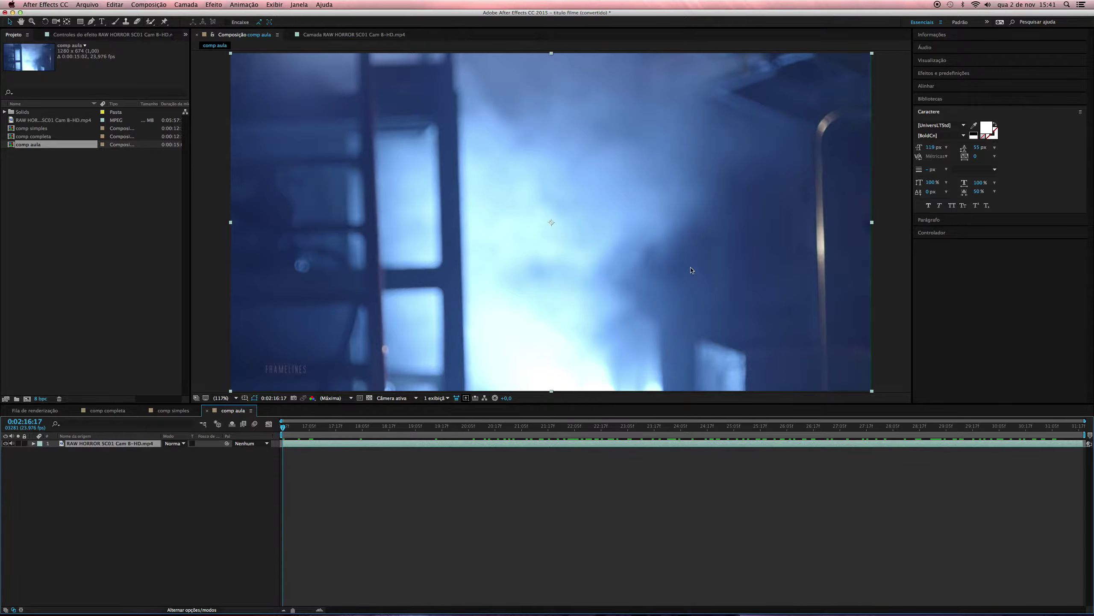
Step: Add a text layer reading "O Machadinha" over the upper part of the footage
click(102, 21)
click(462, 173)
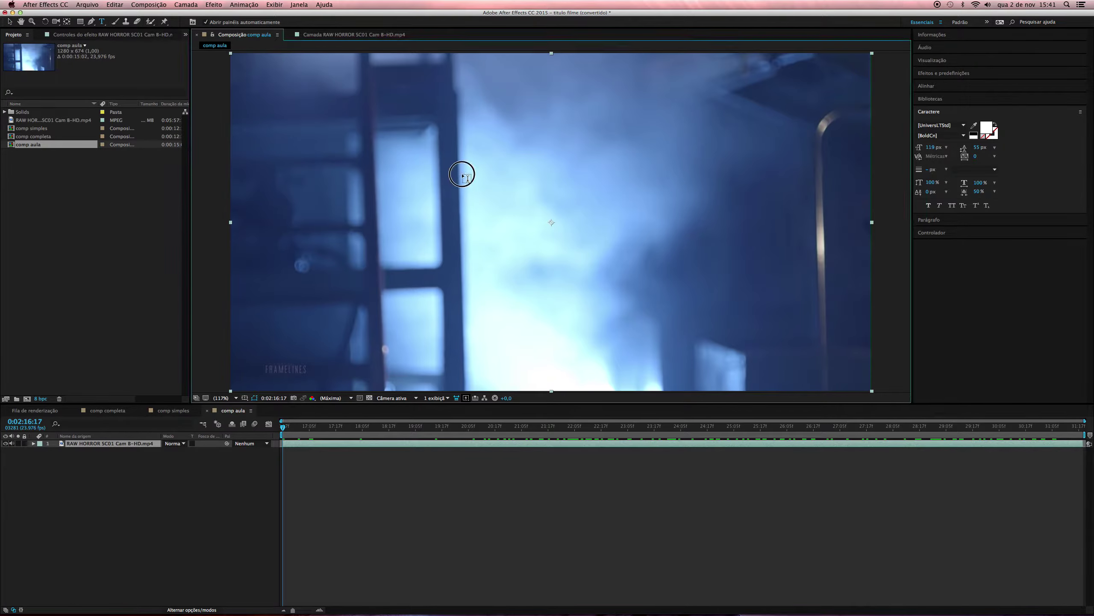
text(O)
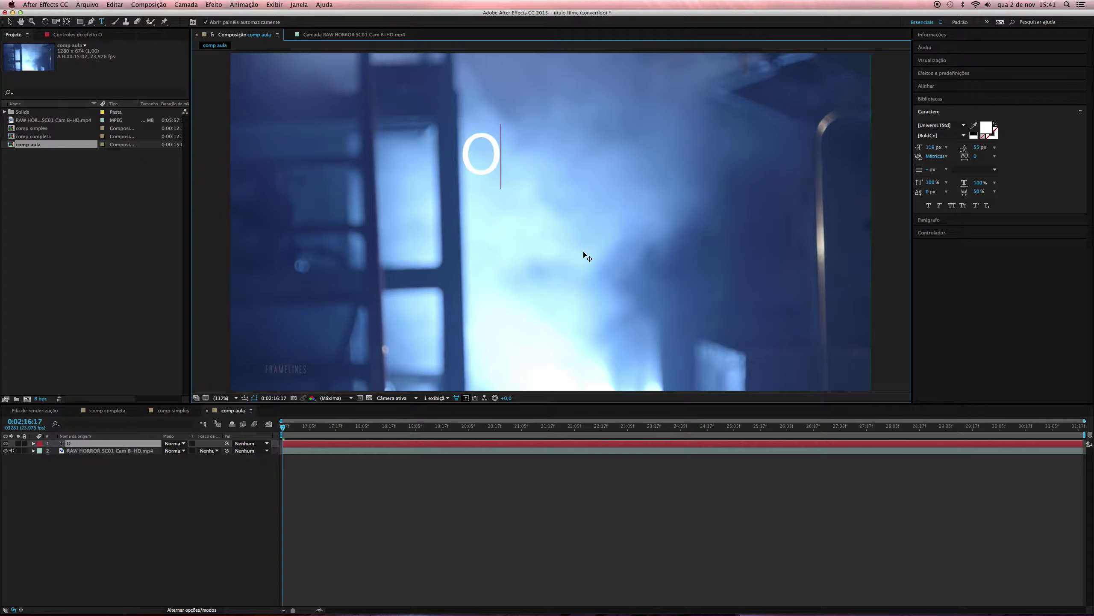
text( Machadi)
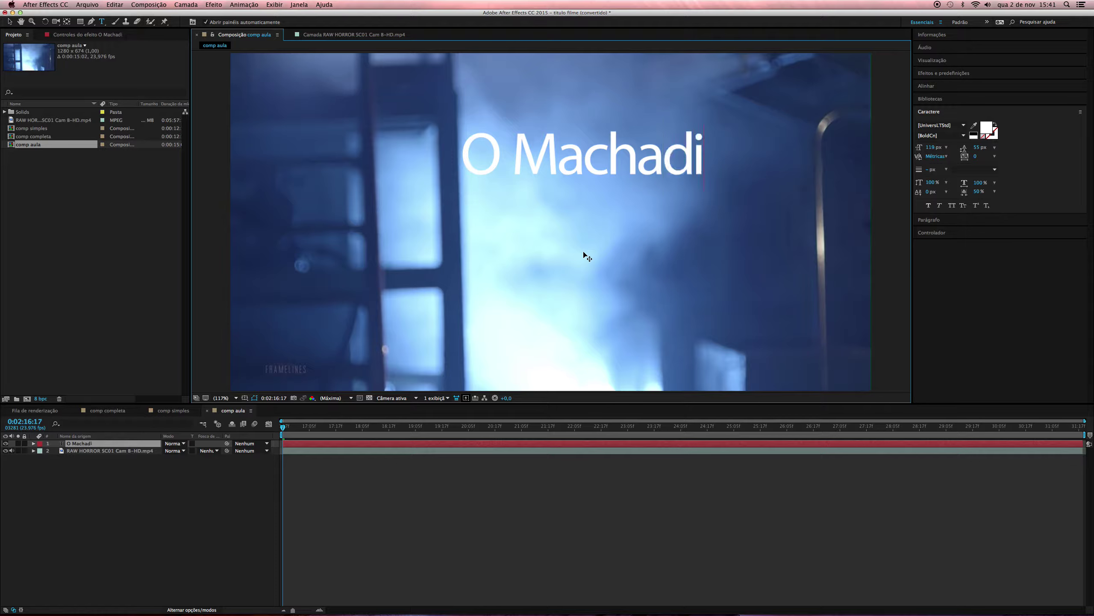
text(nha)
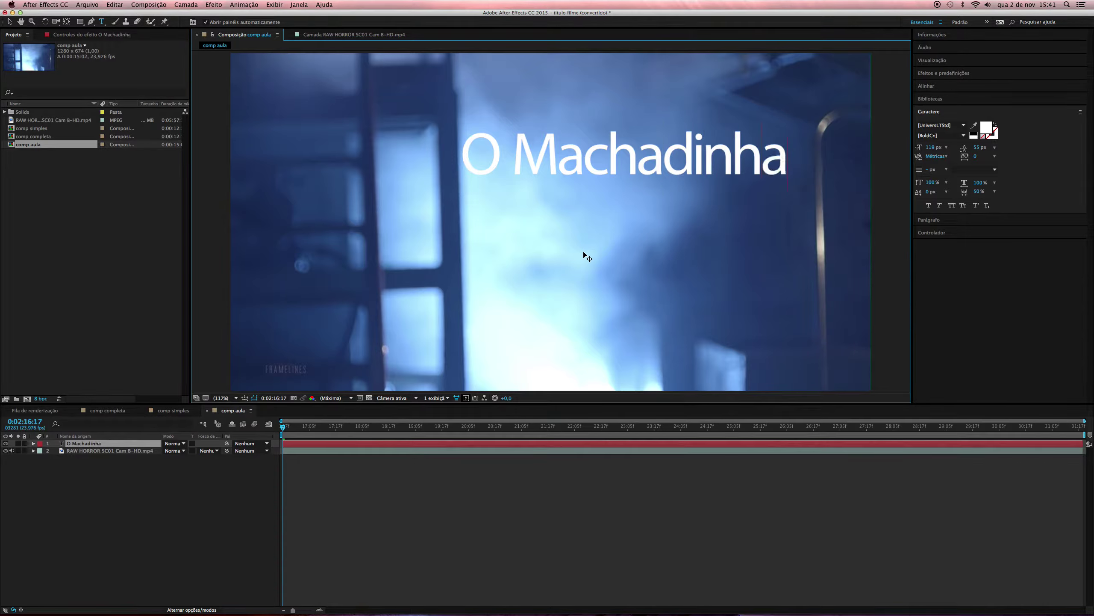
click(10, 21)
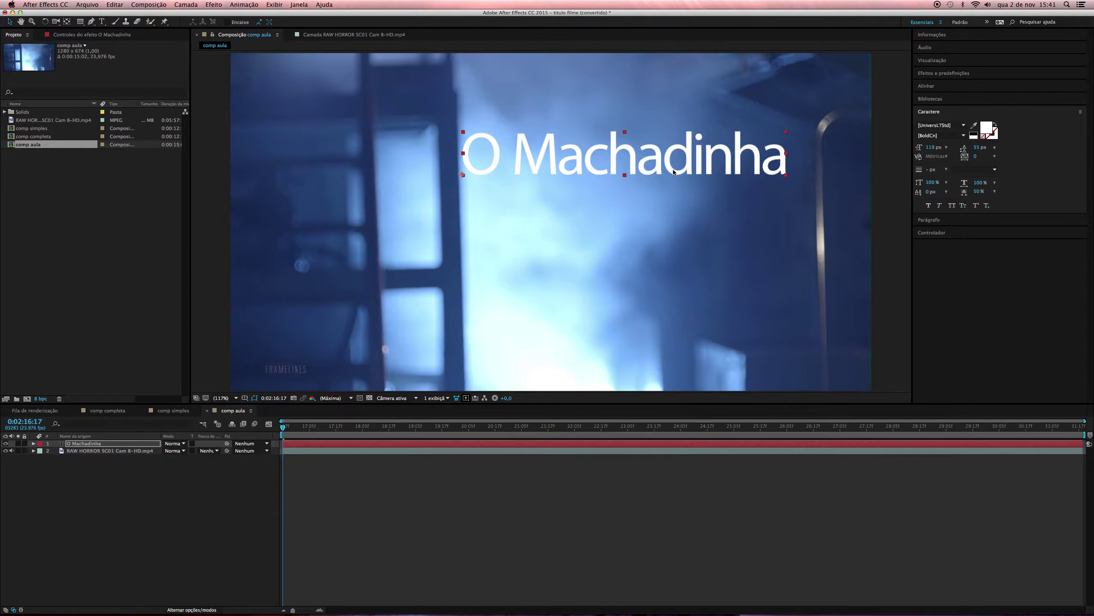
Step: Set the O Machadinha title's font size to 107 px and nudge it into position over the bright background
drag(646, 161, 650, 167)
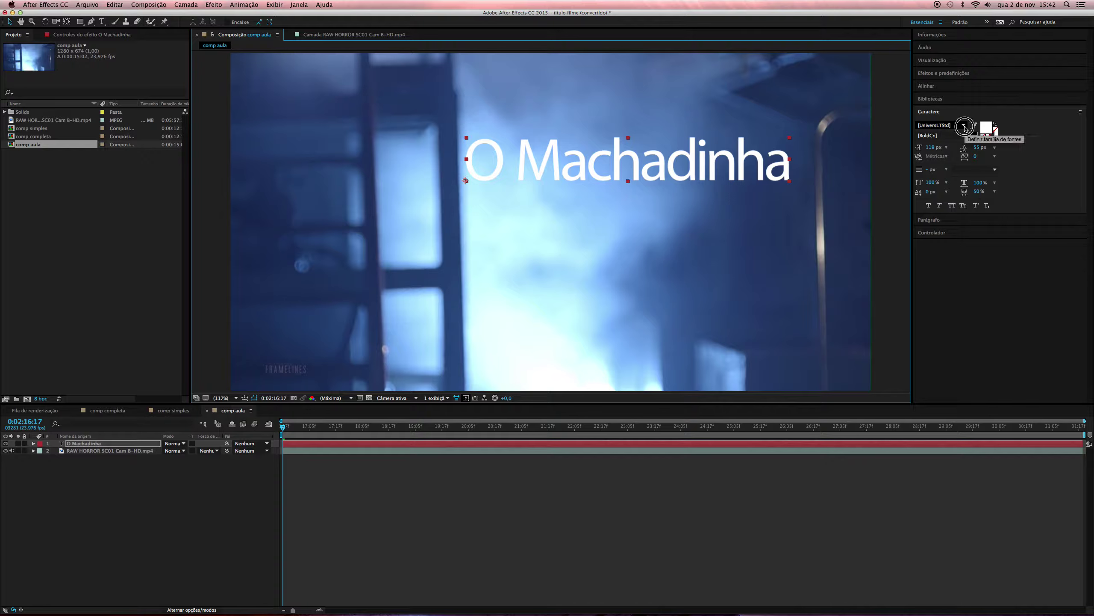
click(964, 126)
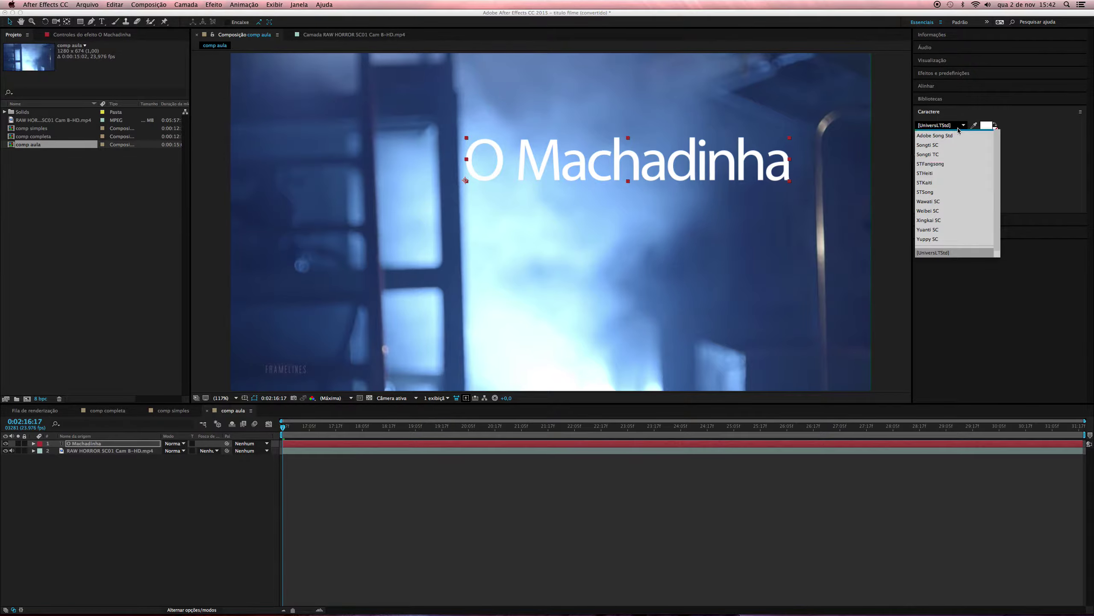
click(956, 125)
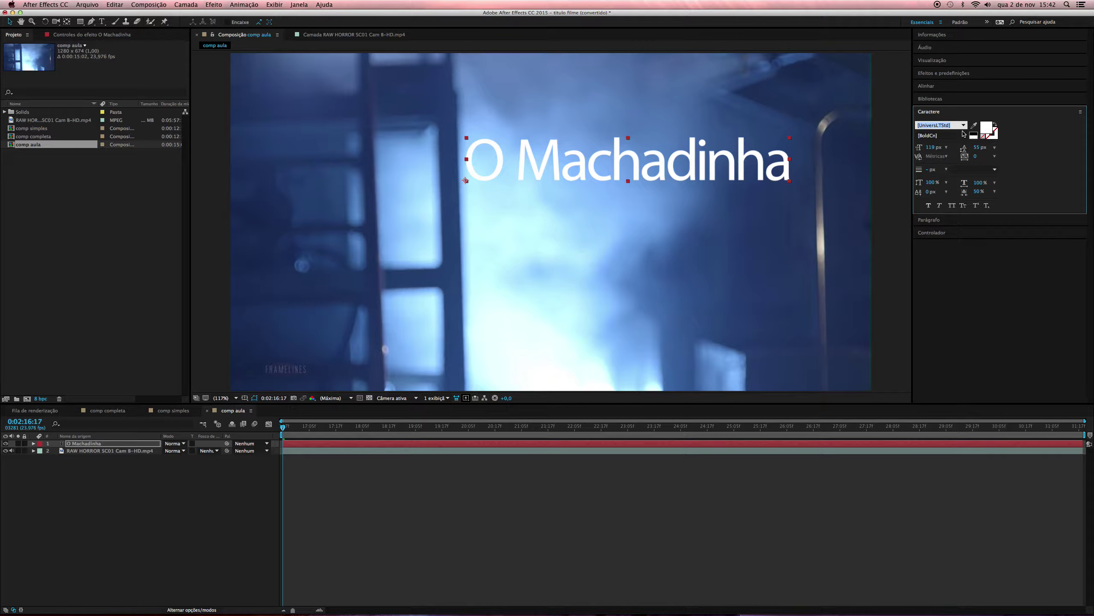
drag(929, 149, 922, 149)
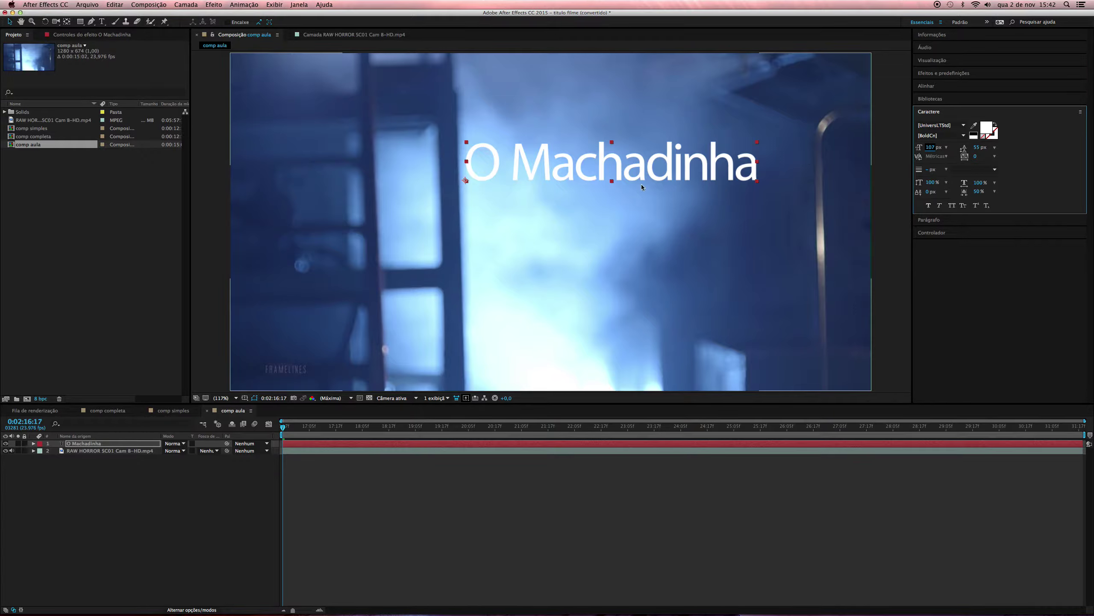
drag(644, 177, 645, 171)
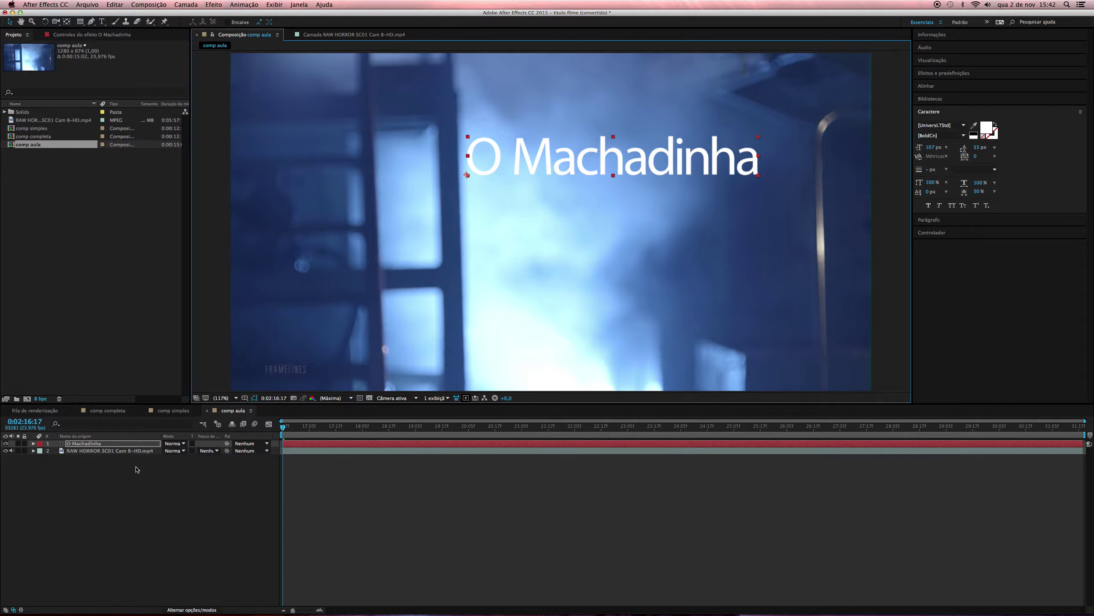
Step: Examine the finished title effect in comp simples around 0:02:21:10 and return to comp aula
click(93, 451)
click(93, 444)
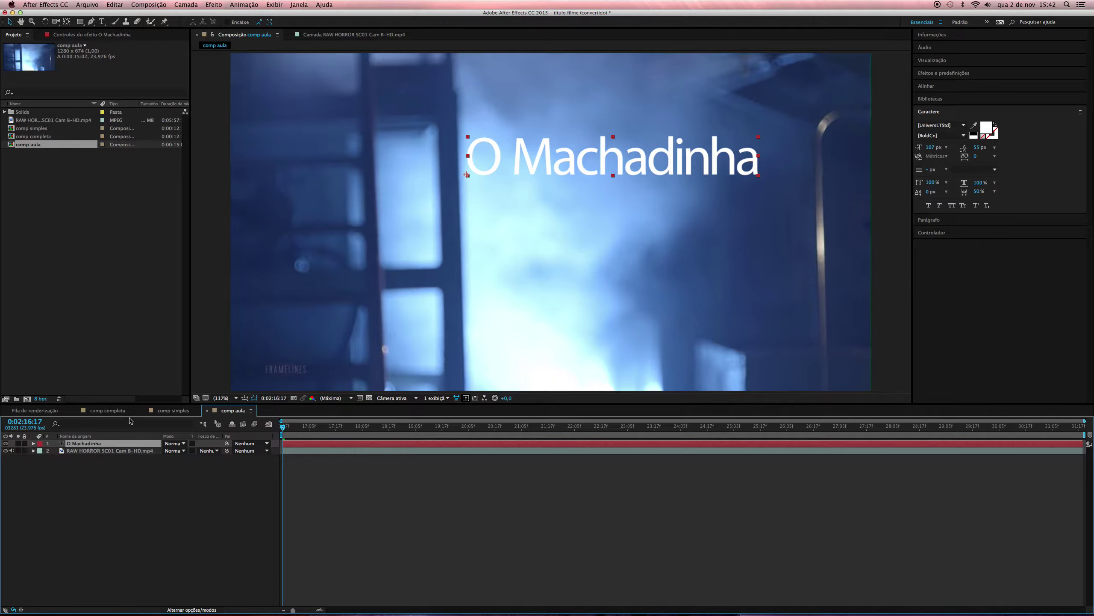
click(160, 413)
drag(309, 426, 424, 431)
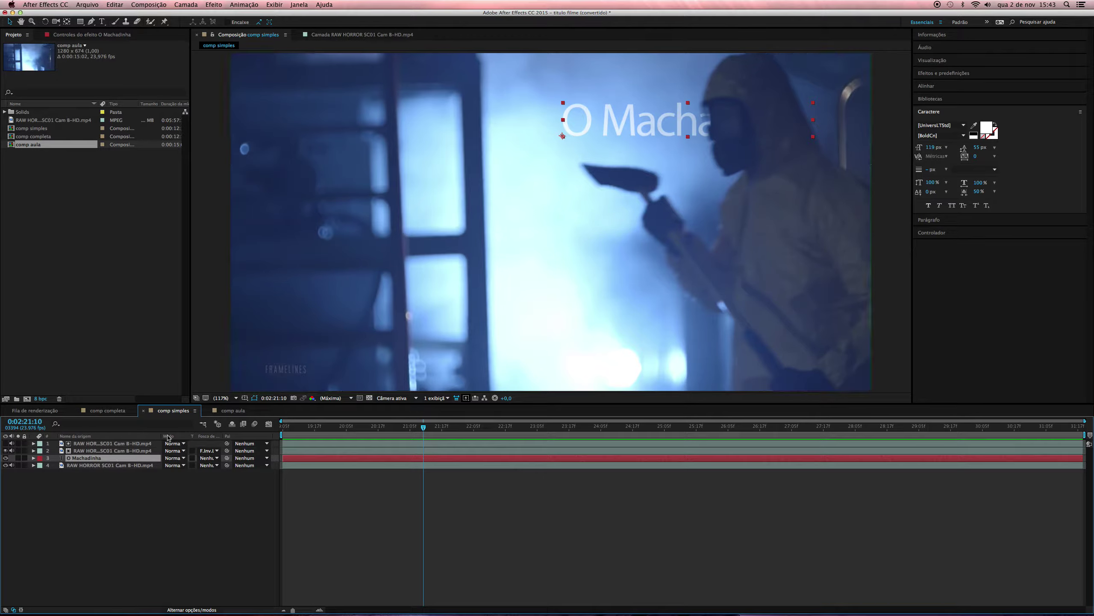
click(228, 411)
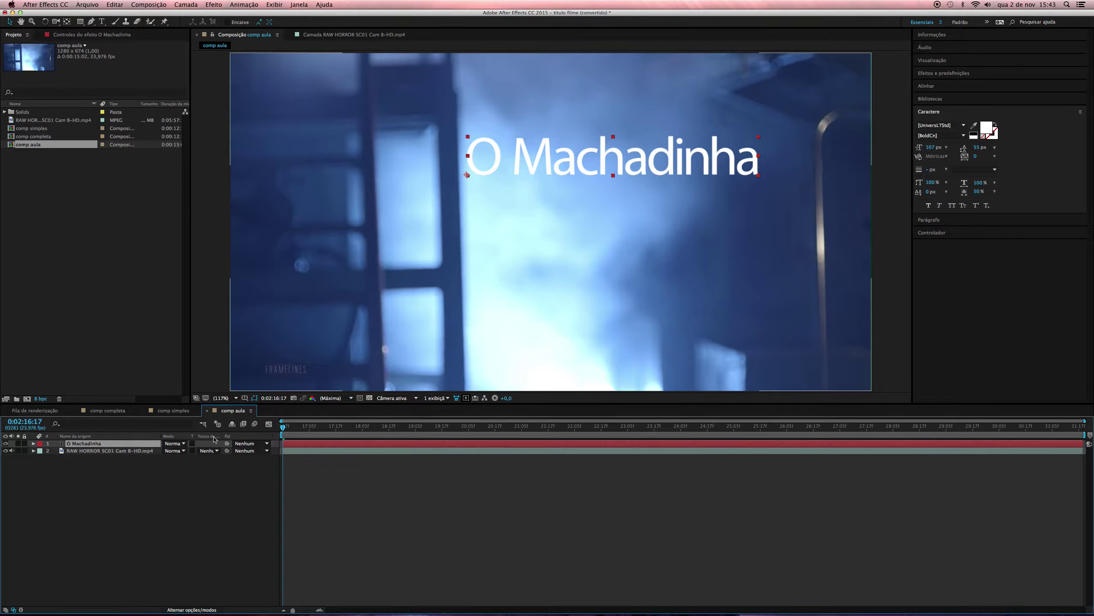
Step: Duplicate the footage layer and place the copy above the O Machadinha text layer
click(106, 451)
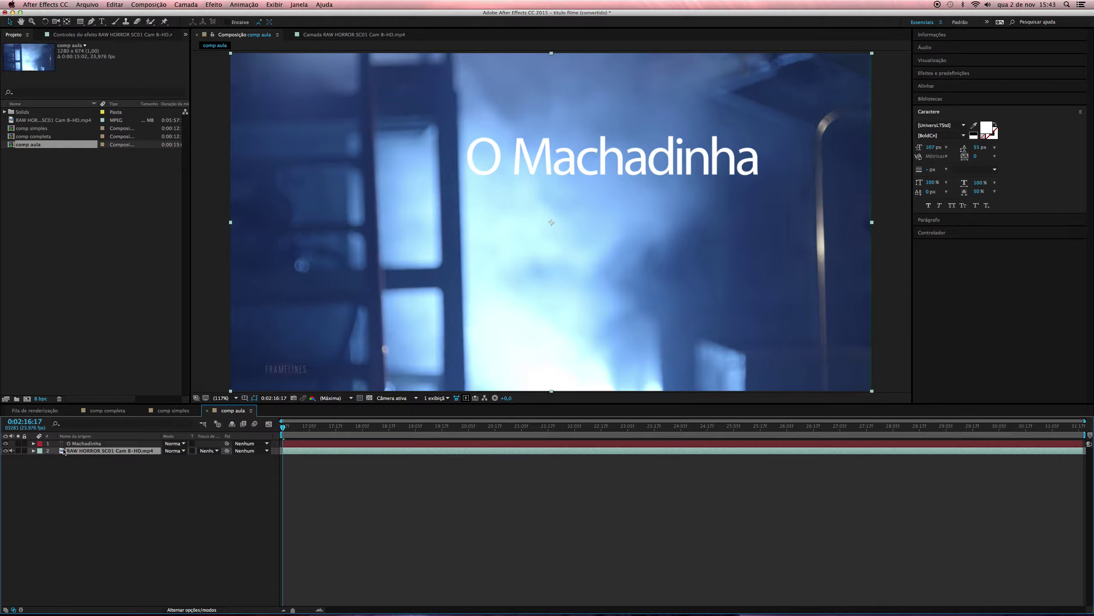
key(super+d)
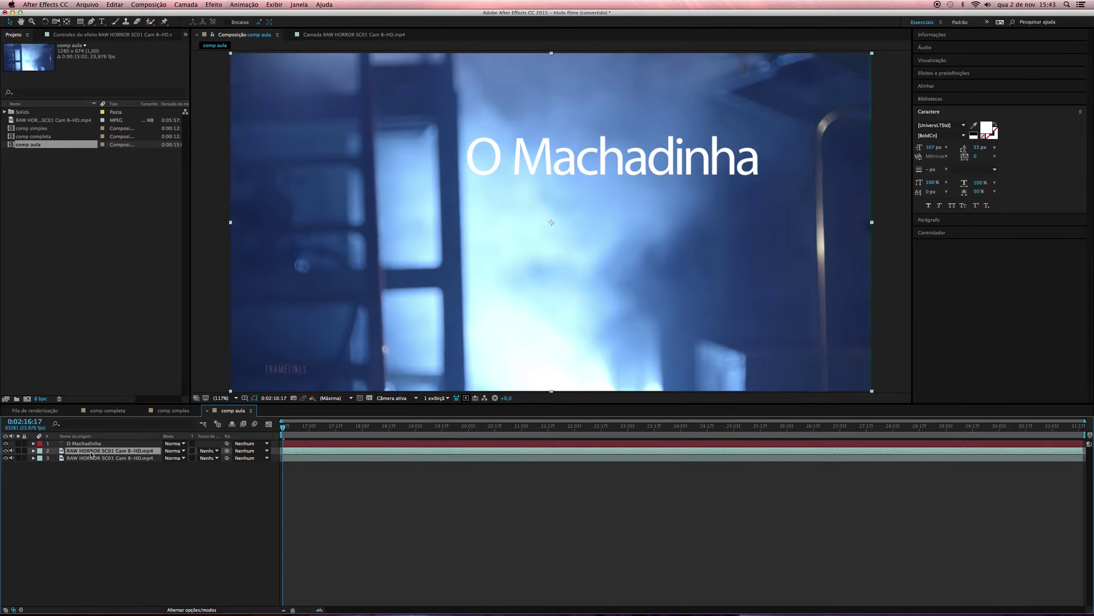
drag(85, 451, 91, 444)
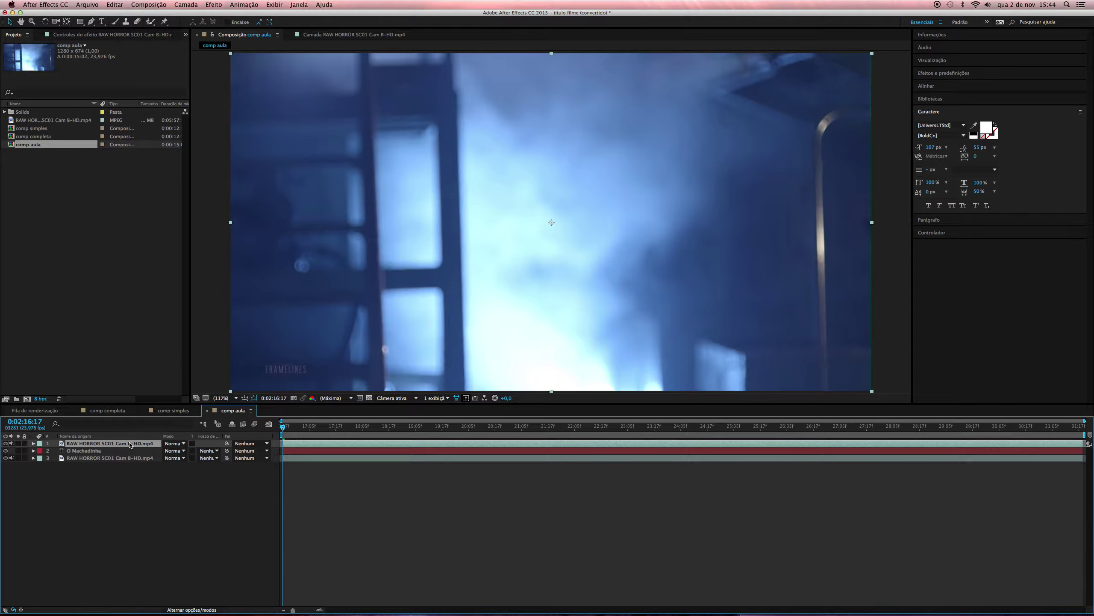
Step: Rename the top footage copy as para recorte
key(Return)
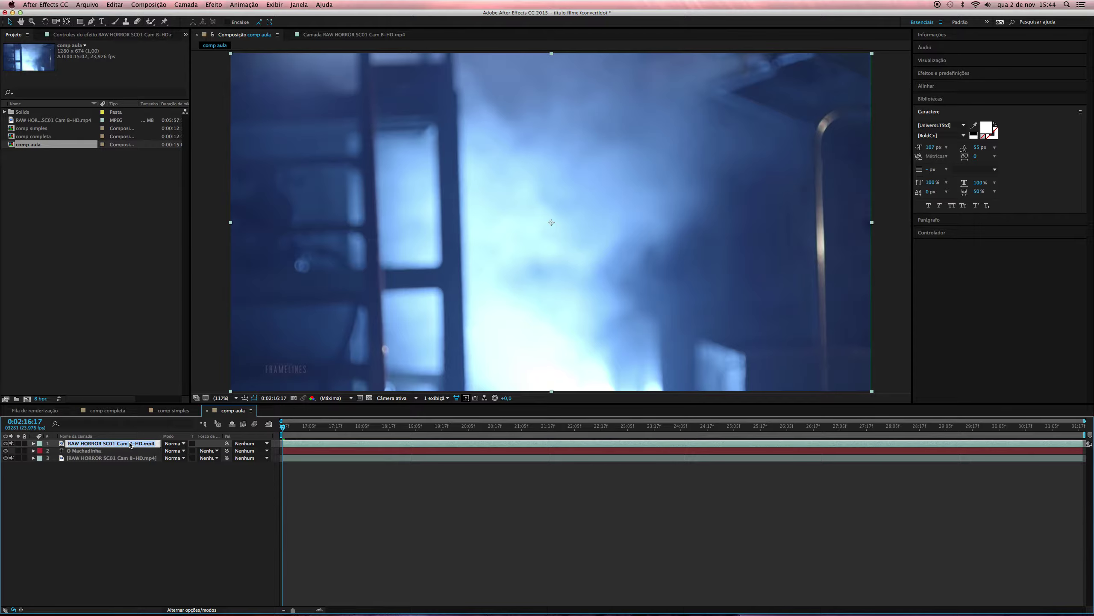
text(para recorte)
key(Return)
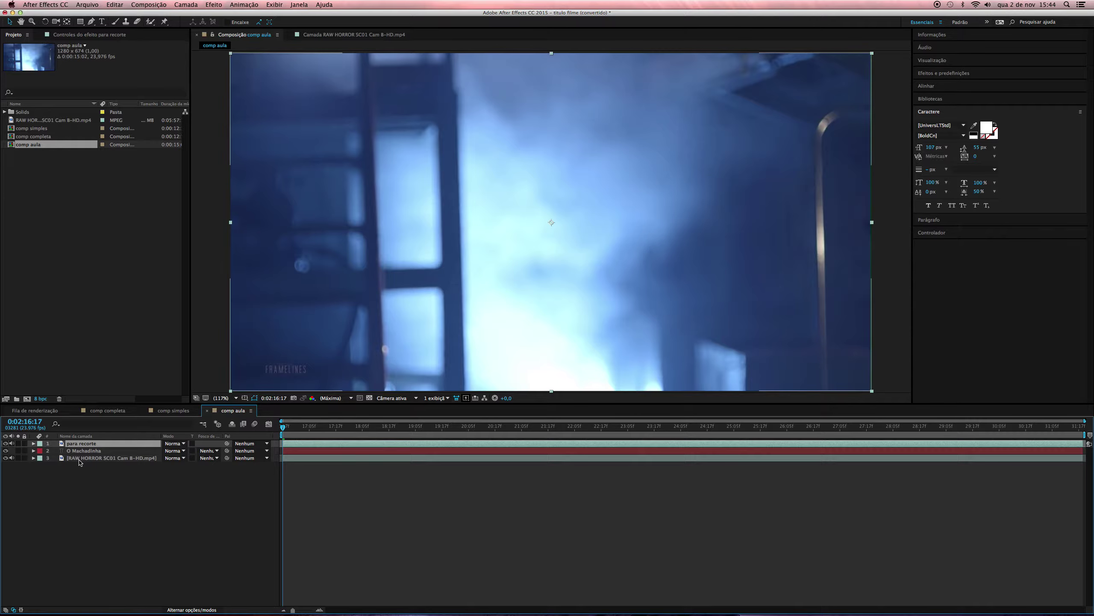
Step: Apply the Preto e branco effect to the para recorte layer, with the playhead at 0:02:21:17
drag(337, 426, 548, 421)
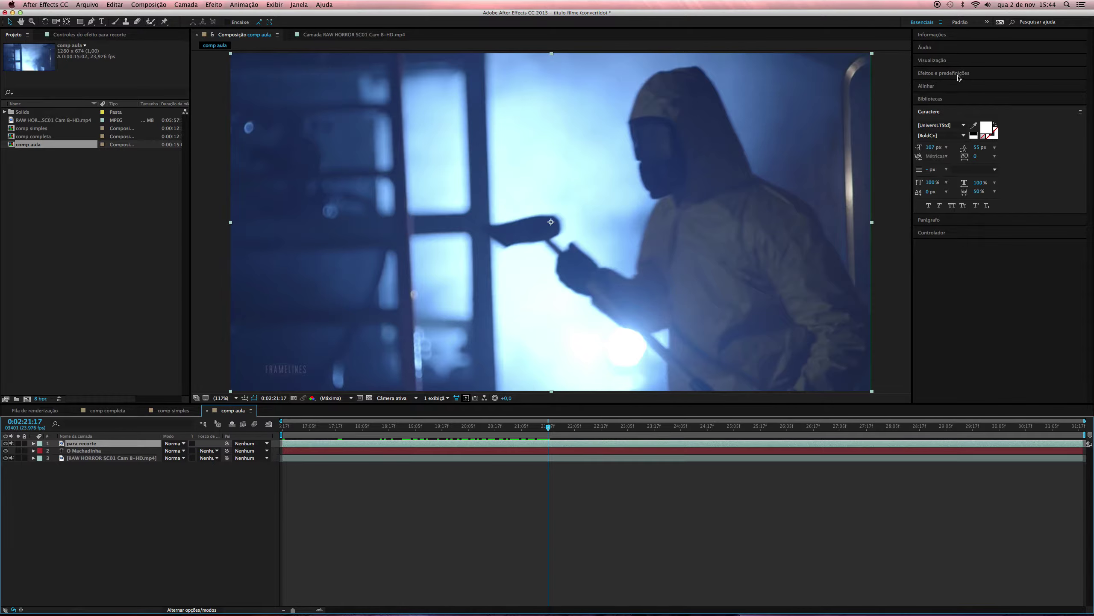
click(984, 76)
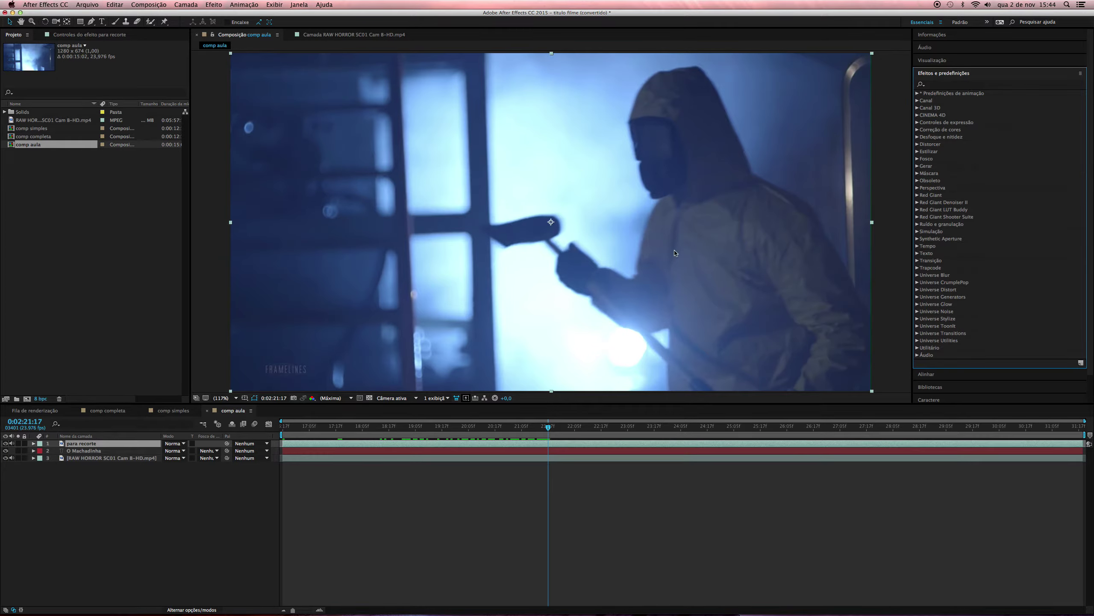
click(949, 86)
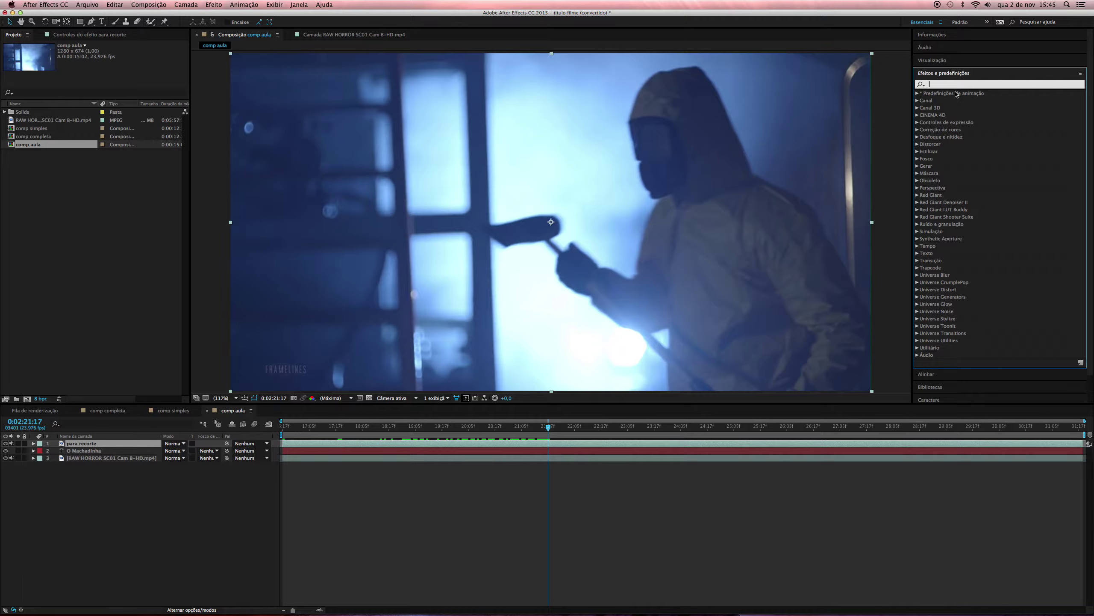
text(preto)
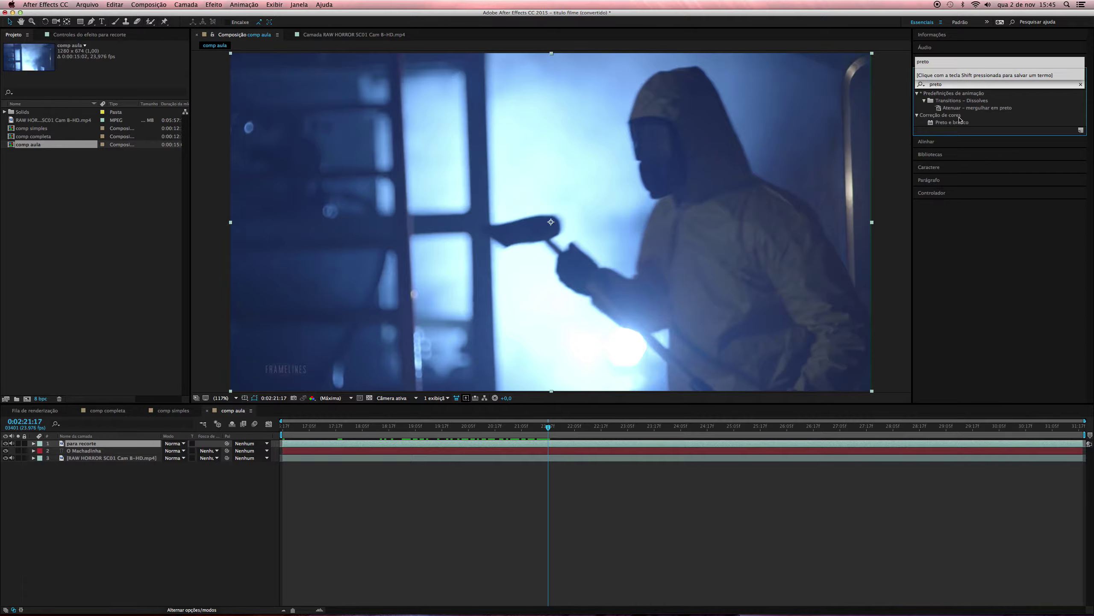
click(955, 122)
drag(941, 125, 664, 176)
click(59, 465)
drag(59, 462, 84, 447)
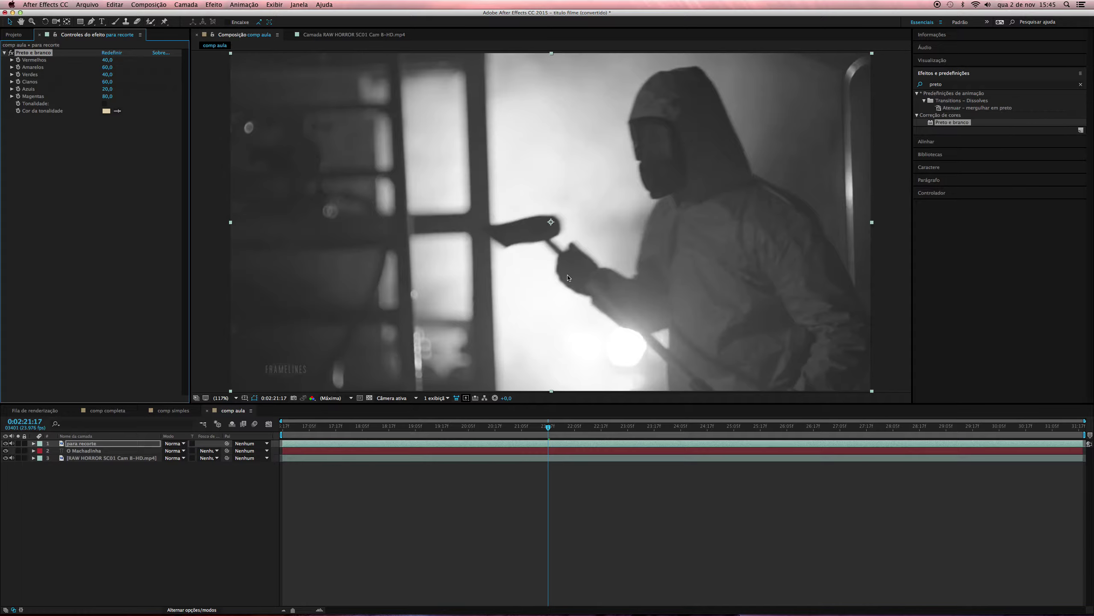
Step: Apply the Níveis effect to the para recorte layer and widen the effect controls to give its settings more room
click(955, 84)
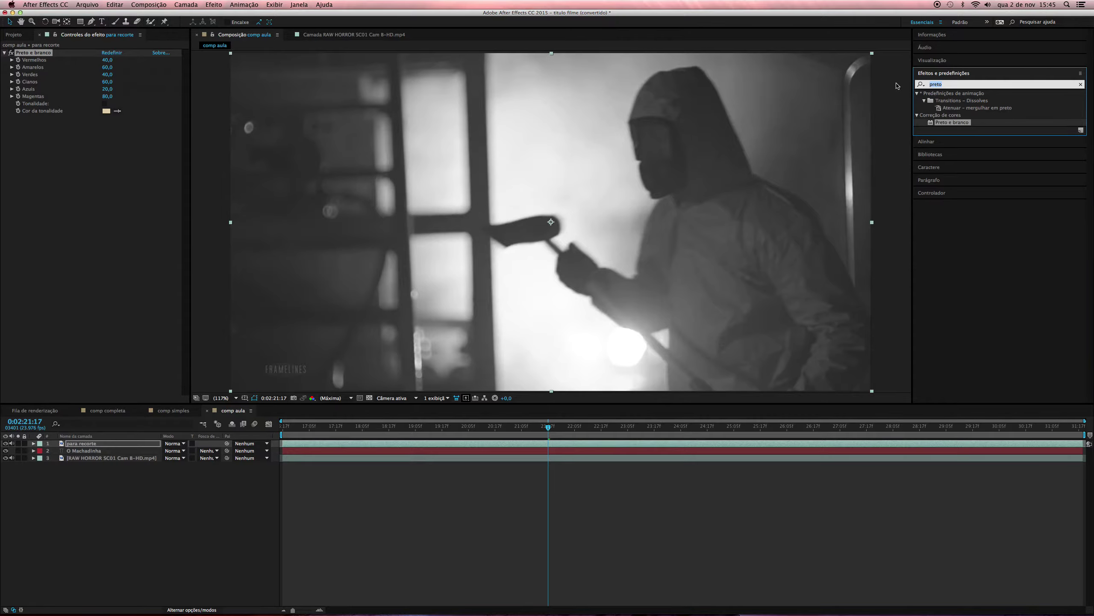
text(níve)
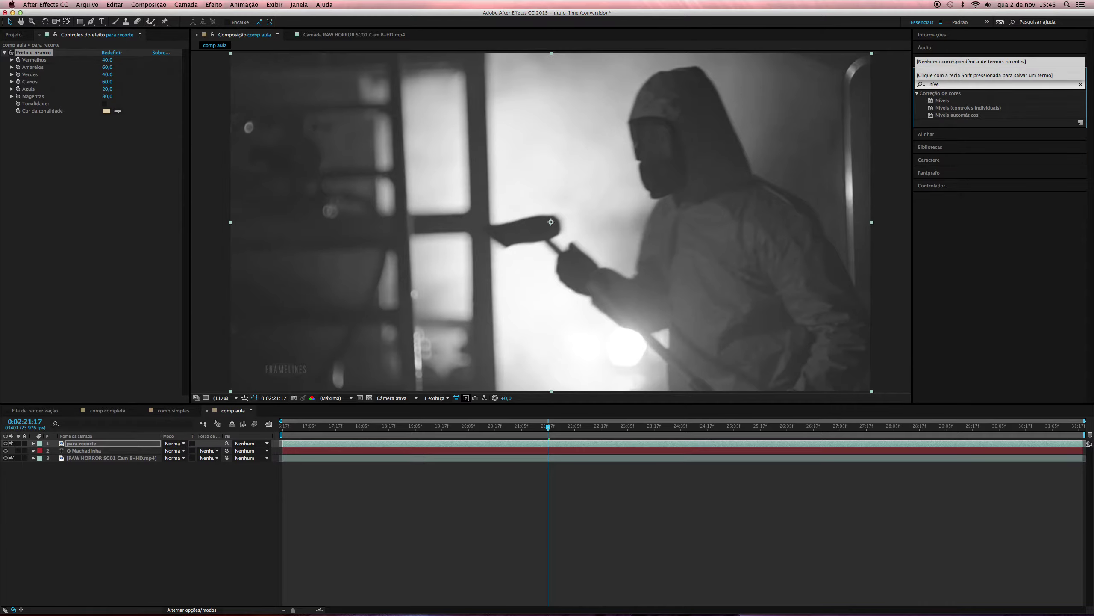
click(946, 102)
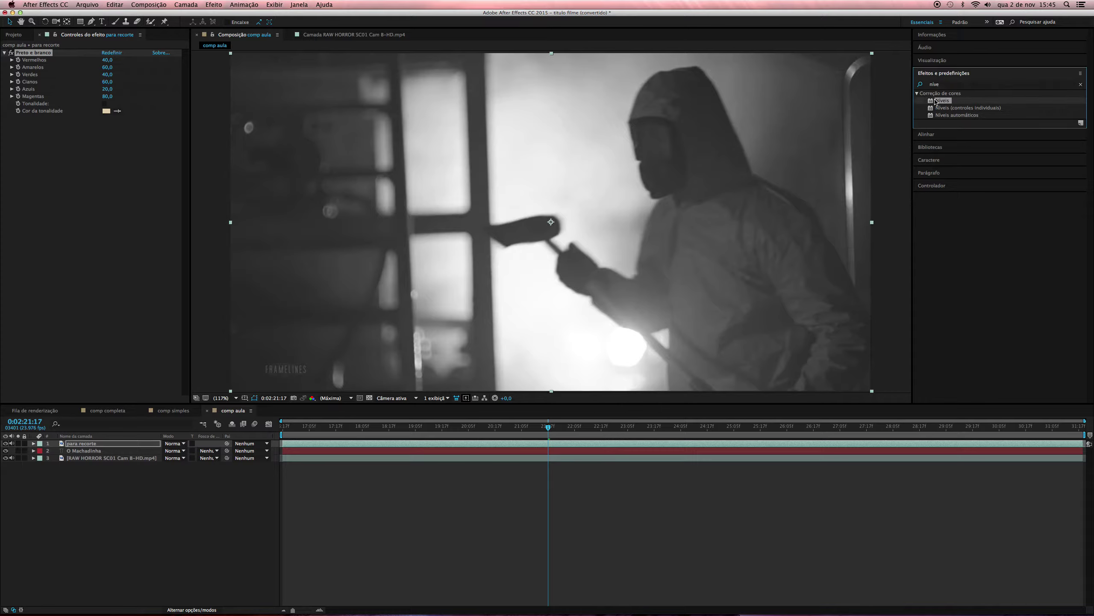
drag(932, 103, 643, 195)
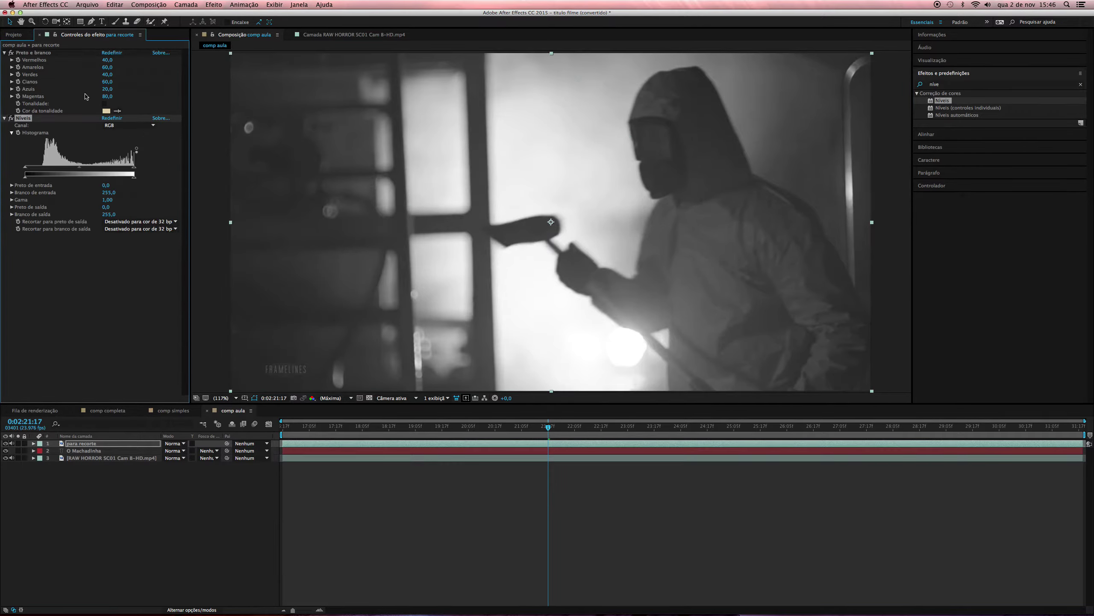
click(191, 266)
drag(191, 266, 254, 258)
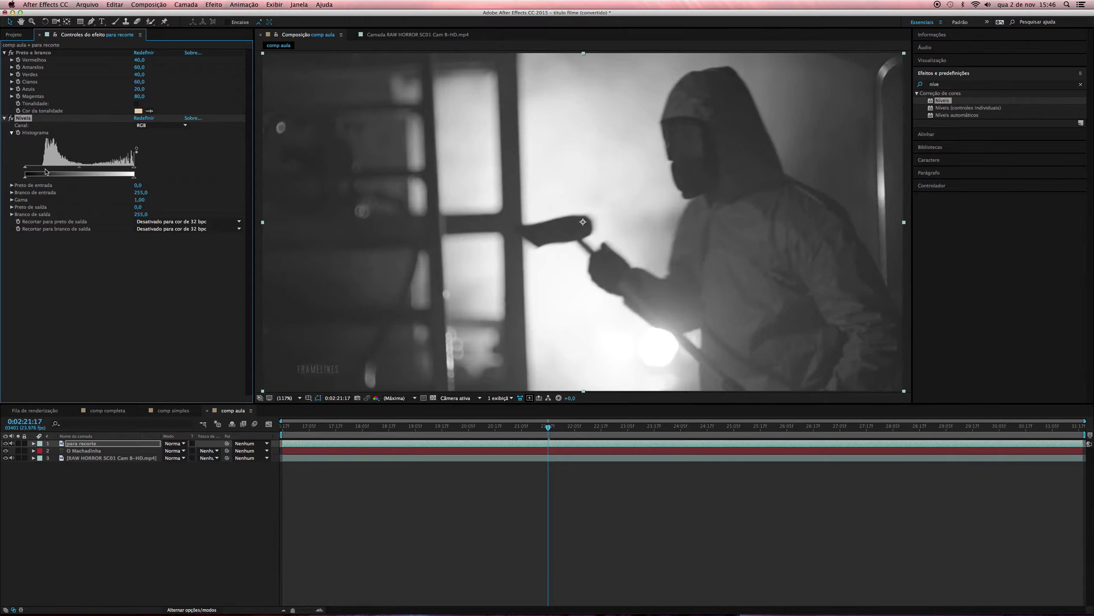
Step: Turn para recorte into a silhouette: Níveis input black 88, input white 136, gamma 0.38; Preto e branco greens 64, cyans 29, blues 0
drag(26, 169, 55, 171)
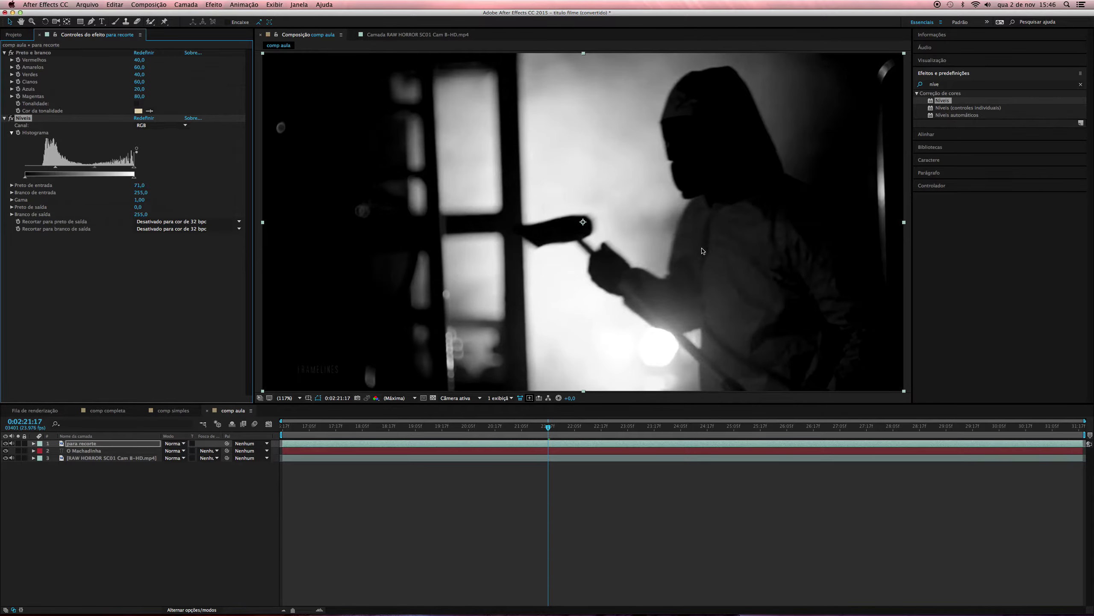
drag(134, 172, 92, 170)
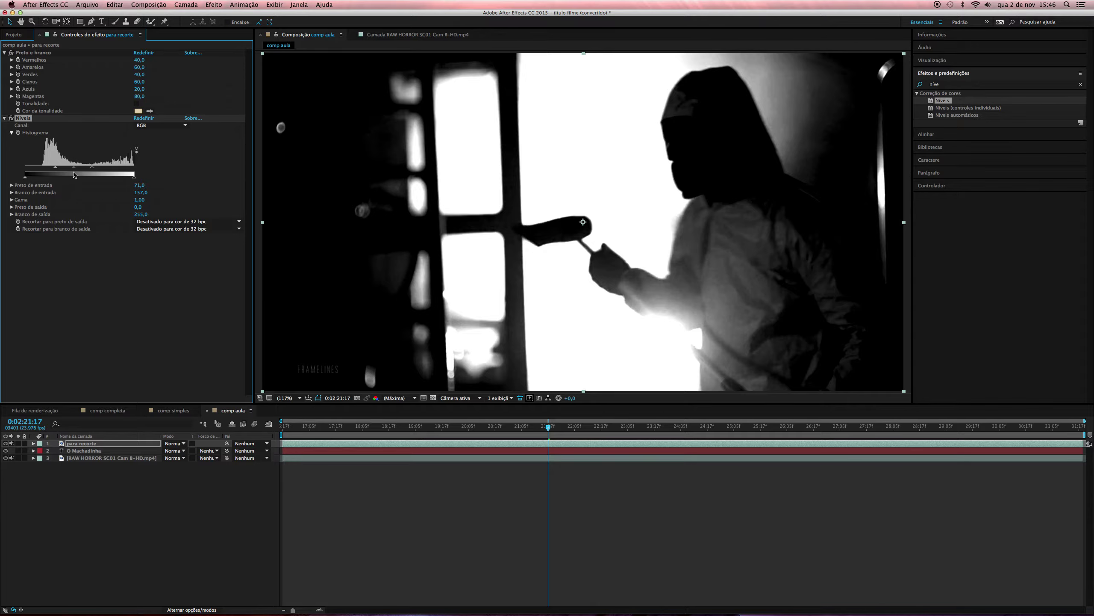
mouse_move(55, 169)
mouse_down()
mouse_move(67, 169)
mouse_move(53, 169)
mouse_up()
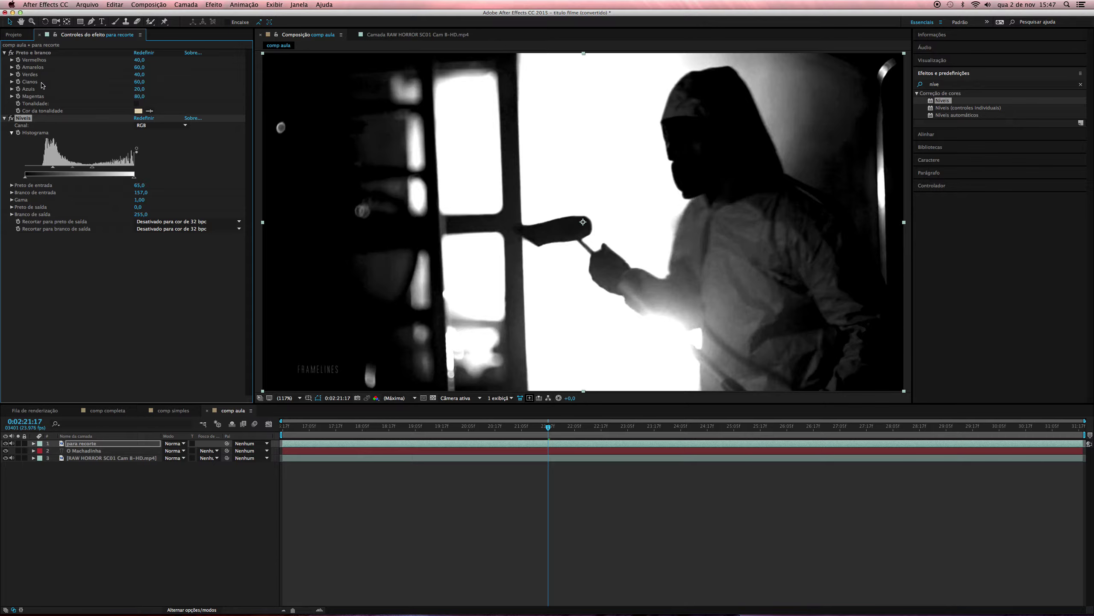
mouse_move(138, 76)
mouse_down()
mouse_move(152, 78)
mouse_move(117, 83)
mouse_move(143, 90)
mouse_up()
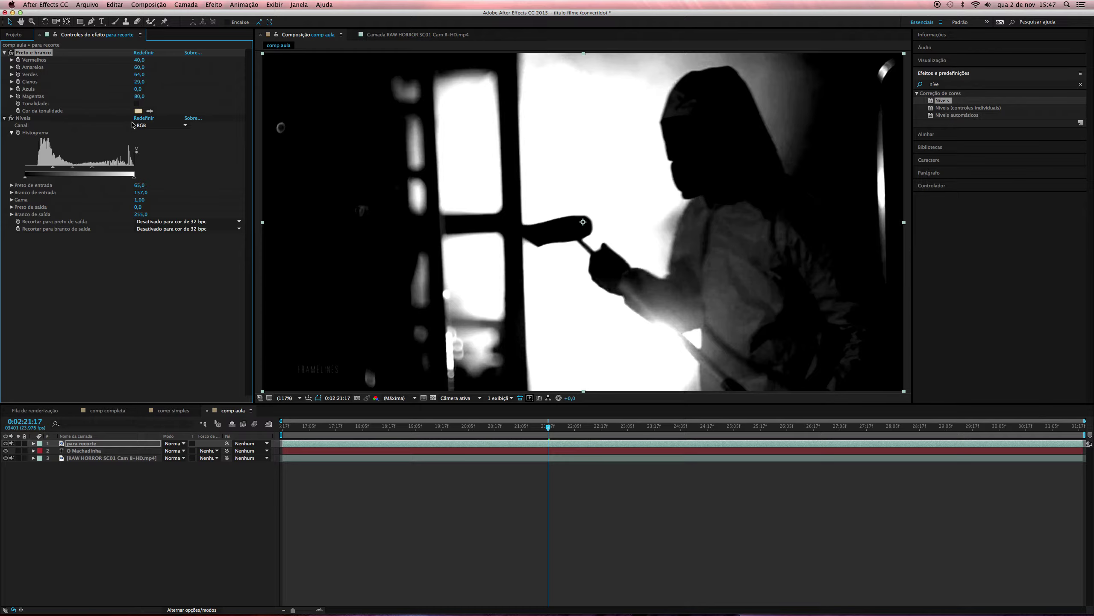
drag(92, 168, 80, 168)
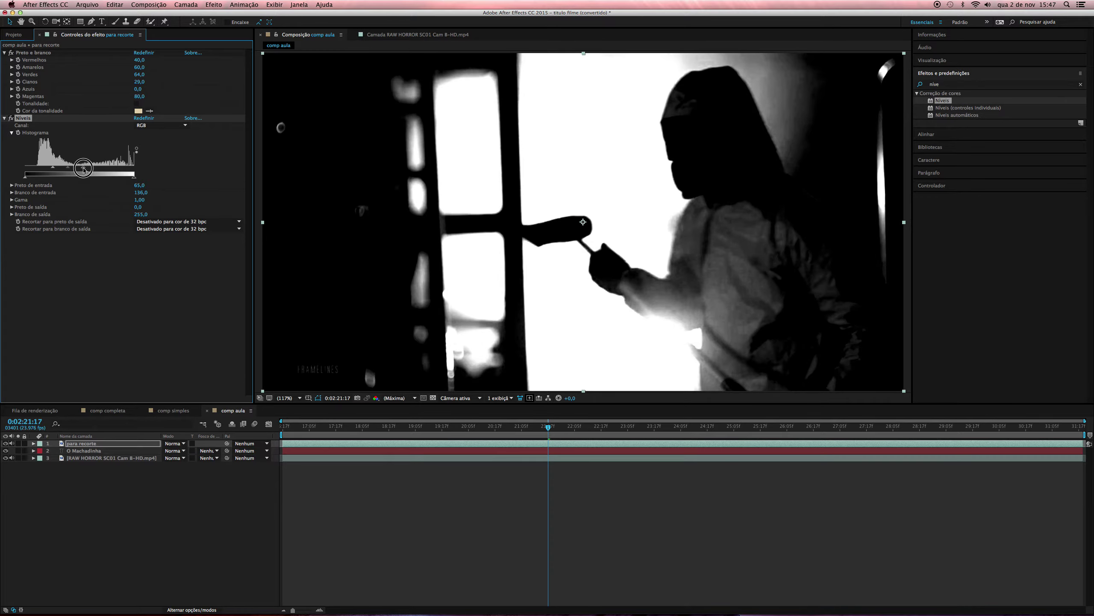
mouse_move(80, 169)
mouse_down()
mouse_move(49, 170)
mouse_move(63, 170)
mouse_up()
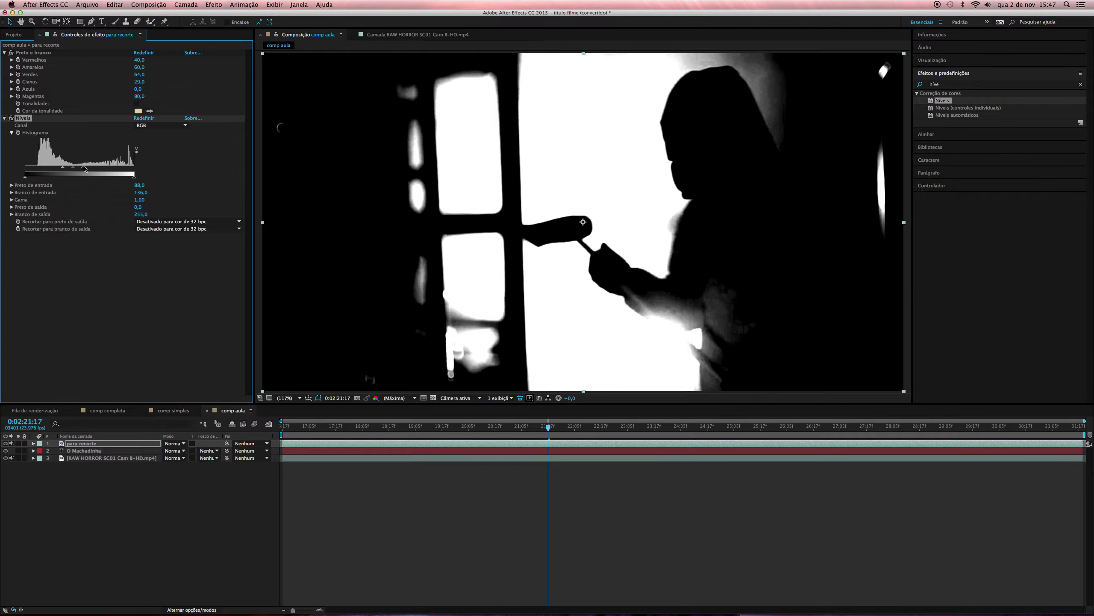
drag(74, 169, 82, 168)
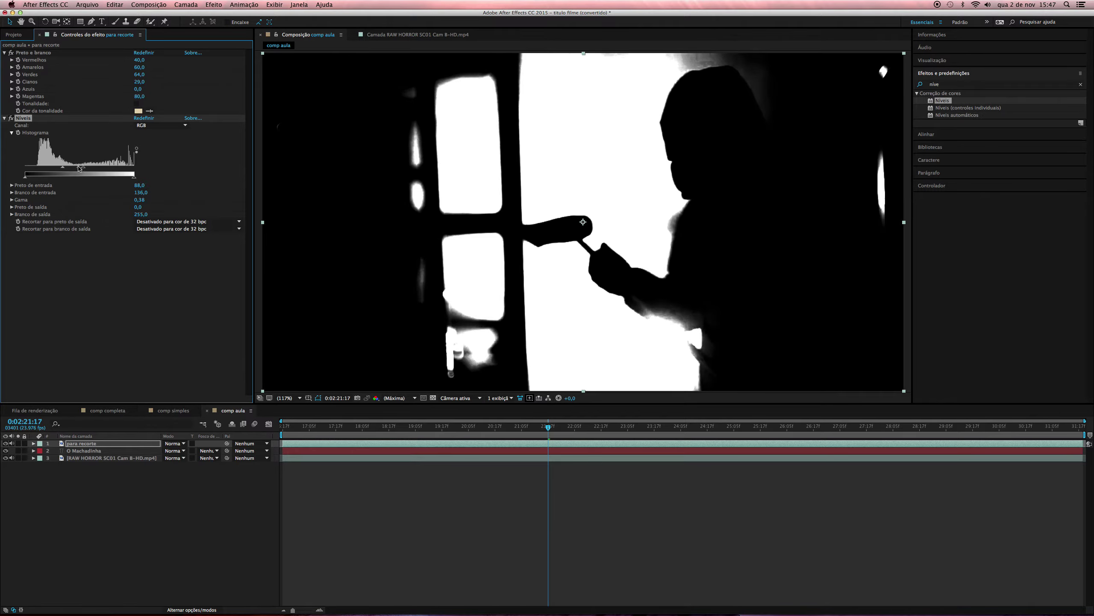
Step: Check the silhouette further along the timeline at 0:02:24:14 and rename the bottom footage layer as Base
click(537, 427)
drag(537, 427, 701, 448)
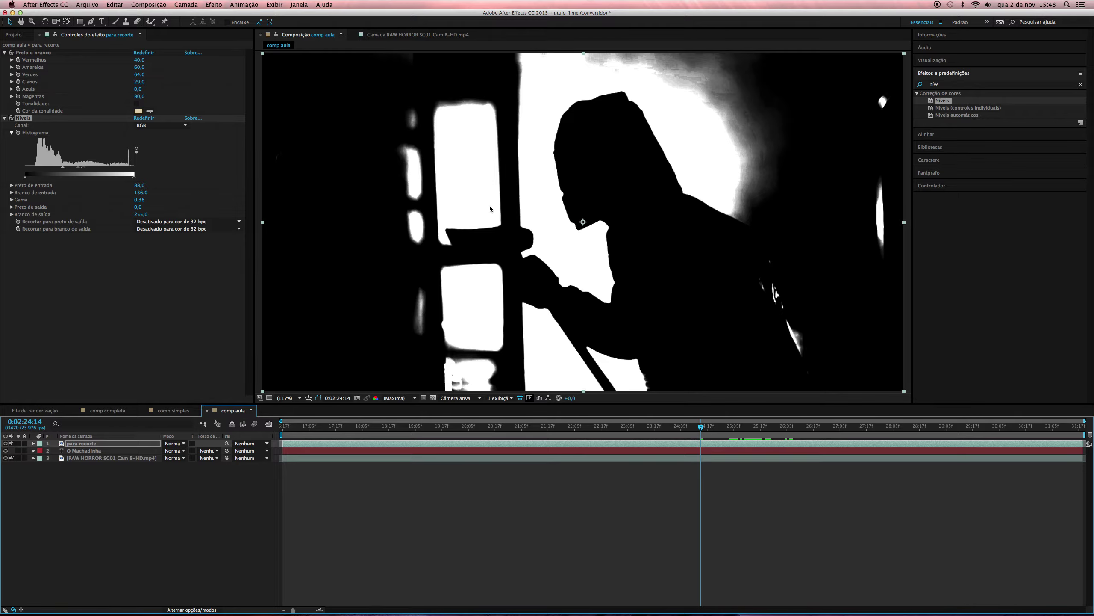
click(86, 445)
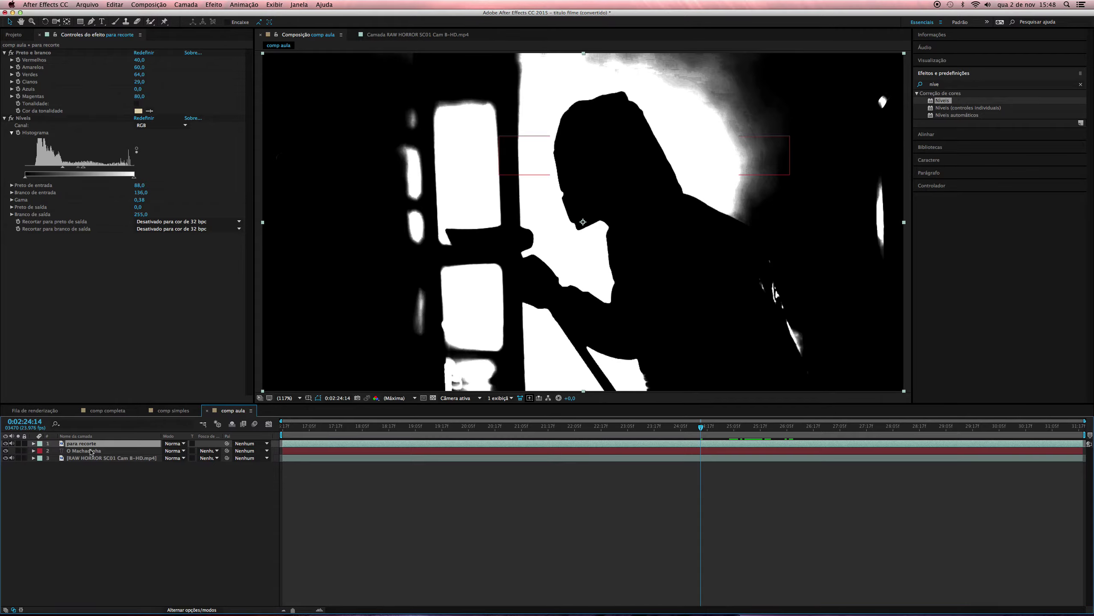
click(103, 458)
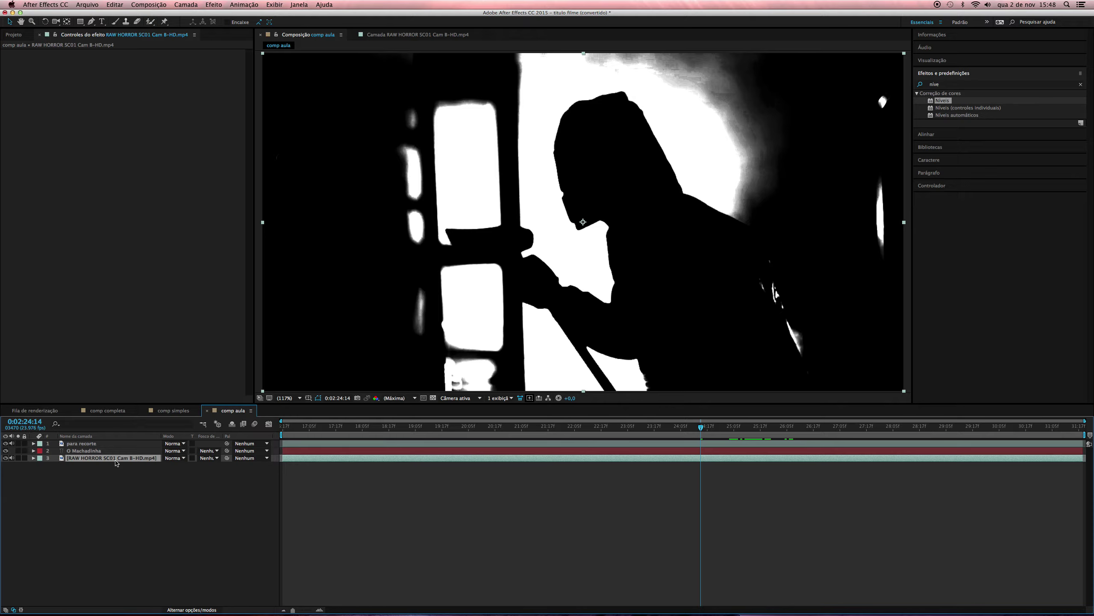
key(Return)
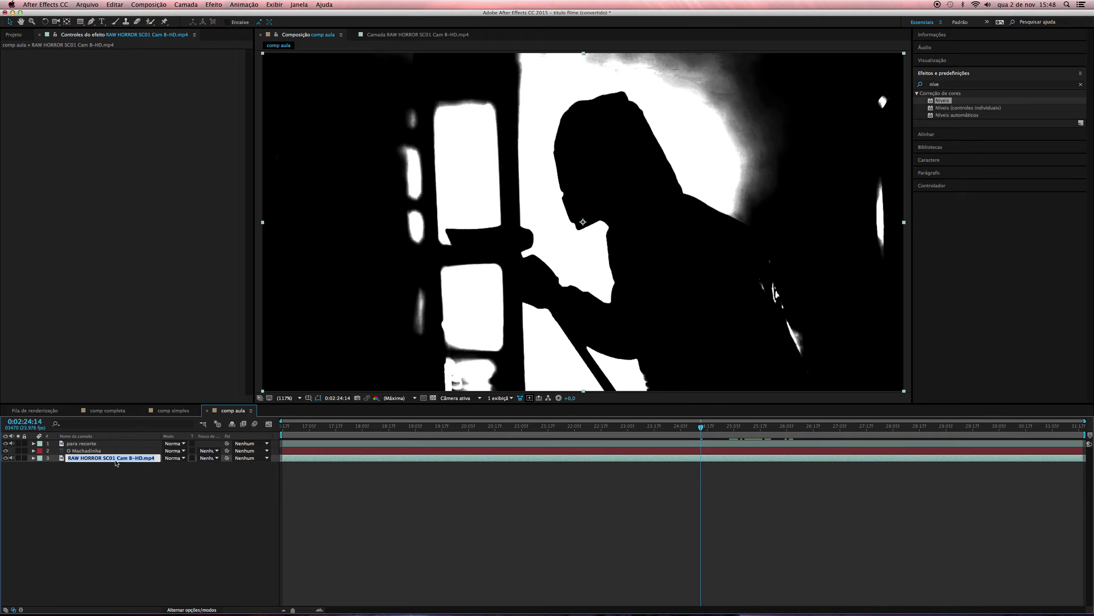
text(Base)
key(Return)
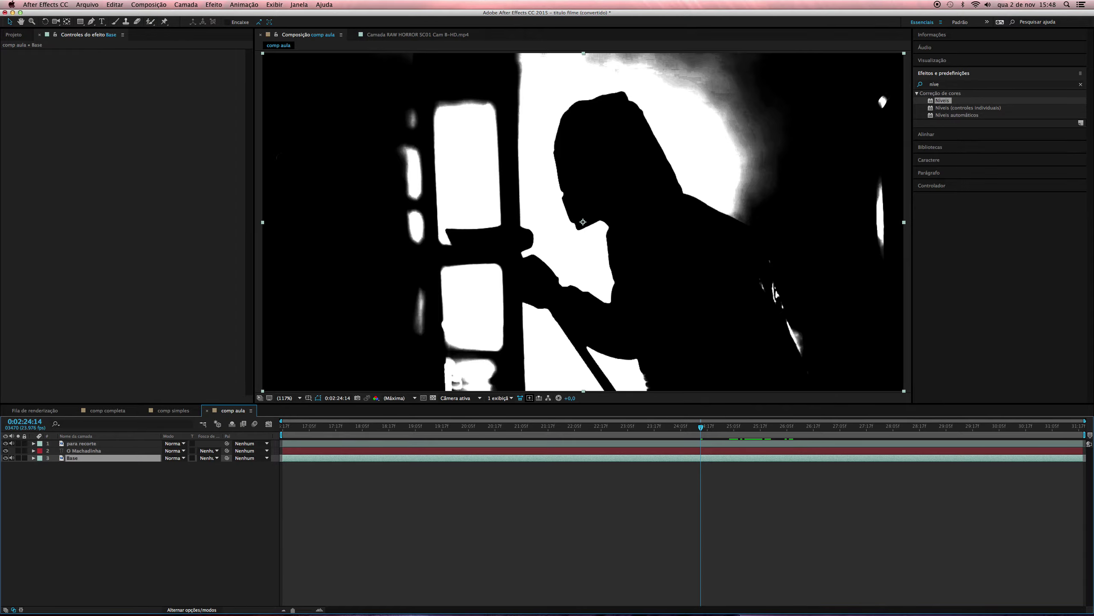
Step: Duplicate the Base layer and place the copy between the para recorte and O Machadinha layers
click(92, 443)
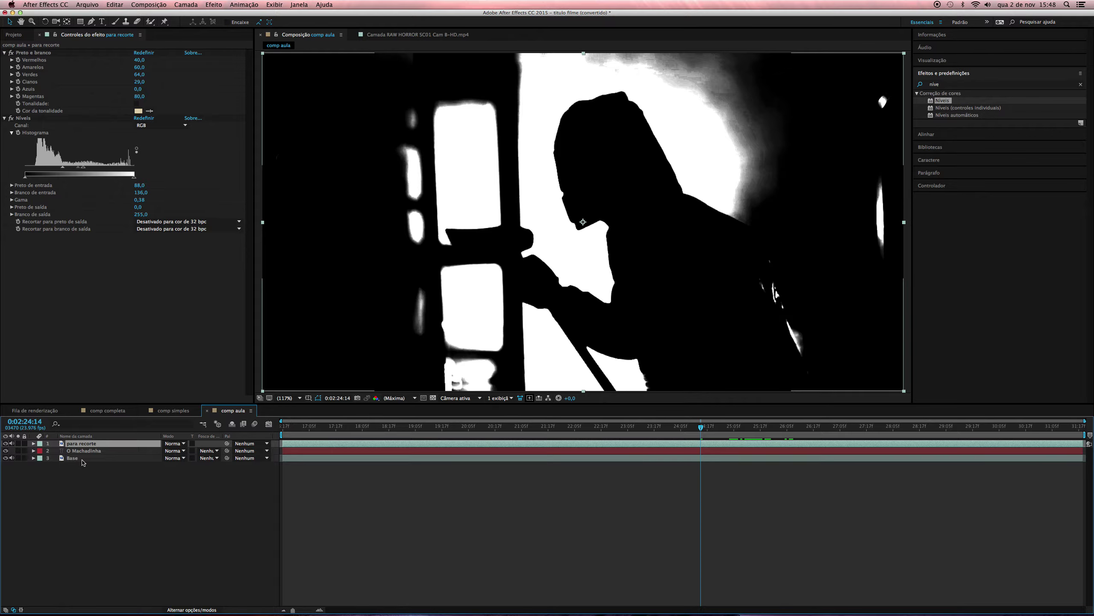
click(80, 459)
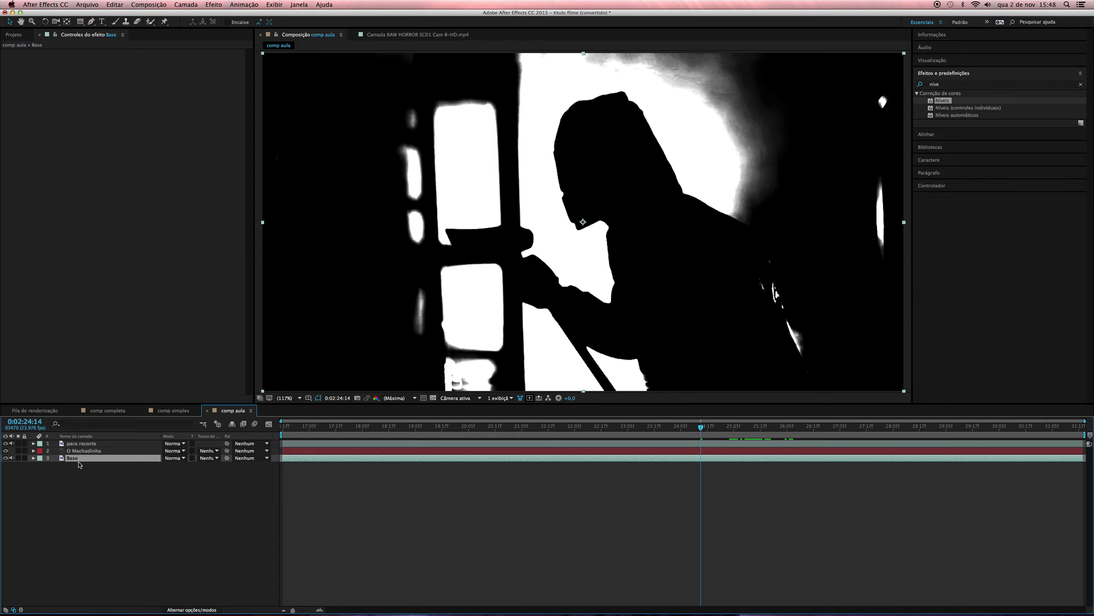
key(super+d)
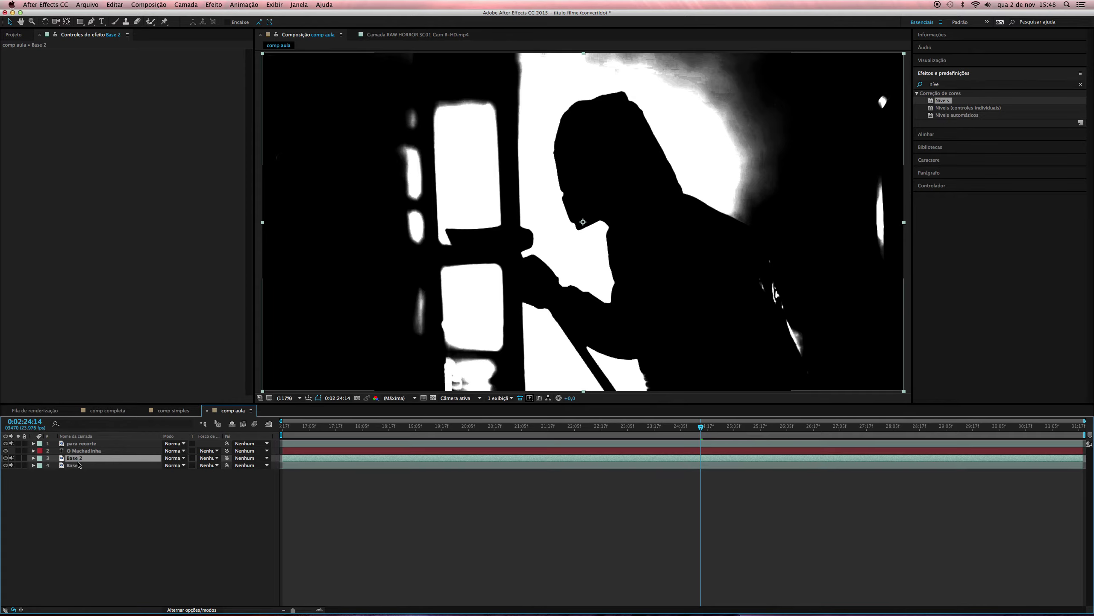
click(76, 460)
drag(75, 460, 84, 451)
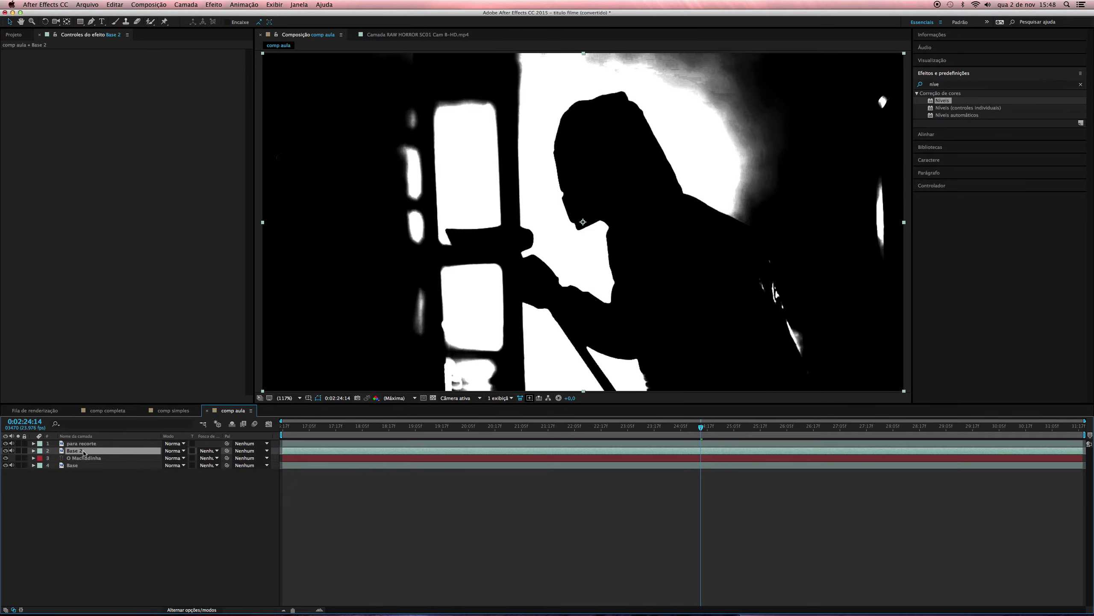
click(81, 447)
click(86, 451)
click(87, 444)
click(89, 451)
click(87, 444)
click(89, 451)
click(88, 444)
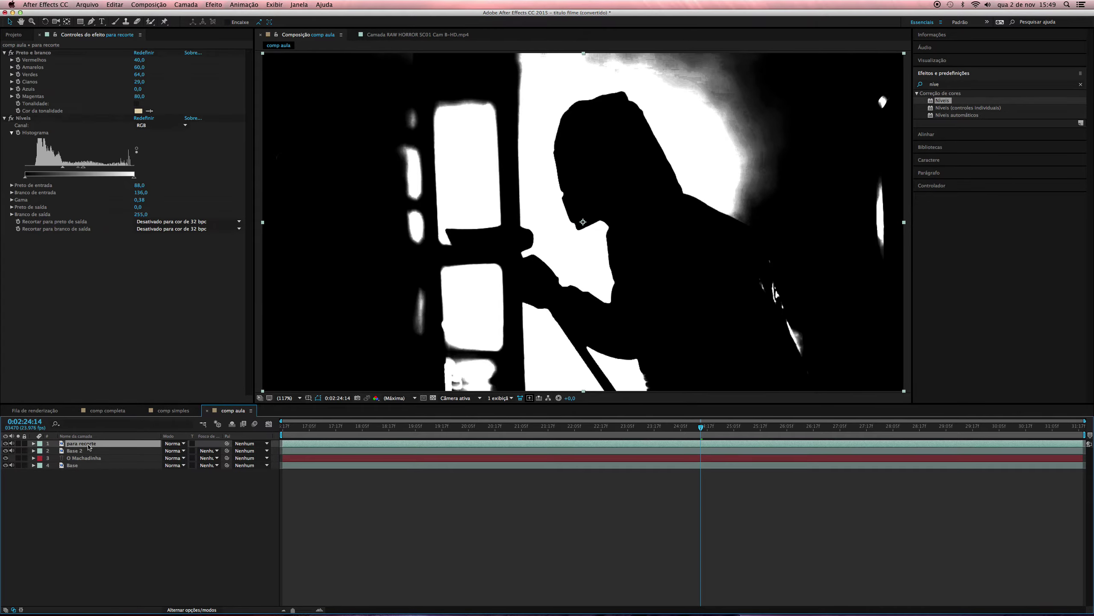
click(89, 450)
click(88, 444)
click(89, 451)
click(90, 445)
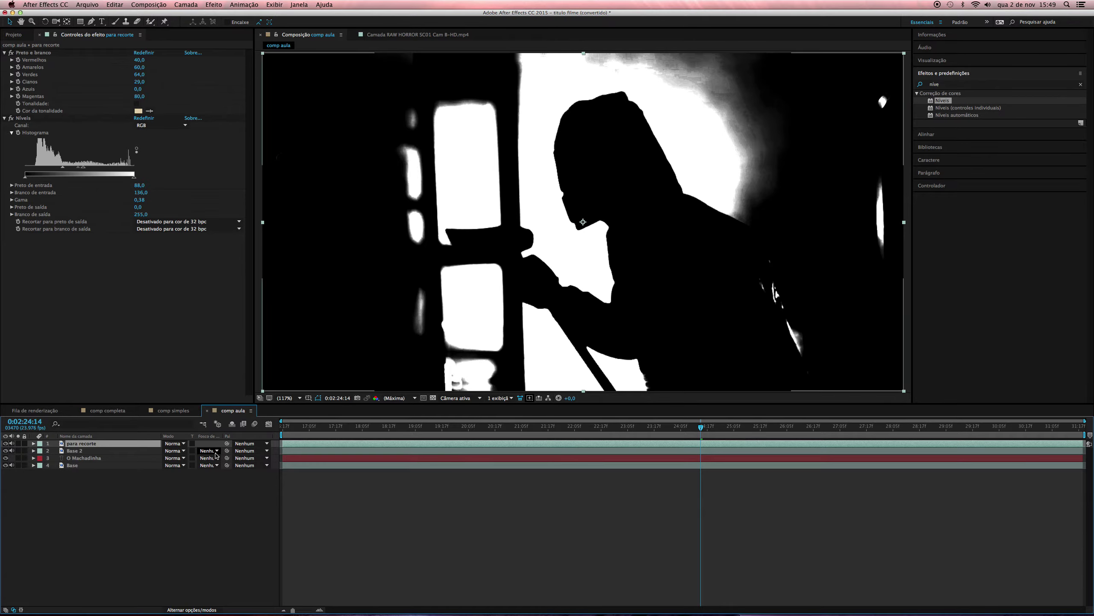
Step: Keep the layer mode columns displayed in the timeline and widen the Fosco de controle column
click(190, 610)
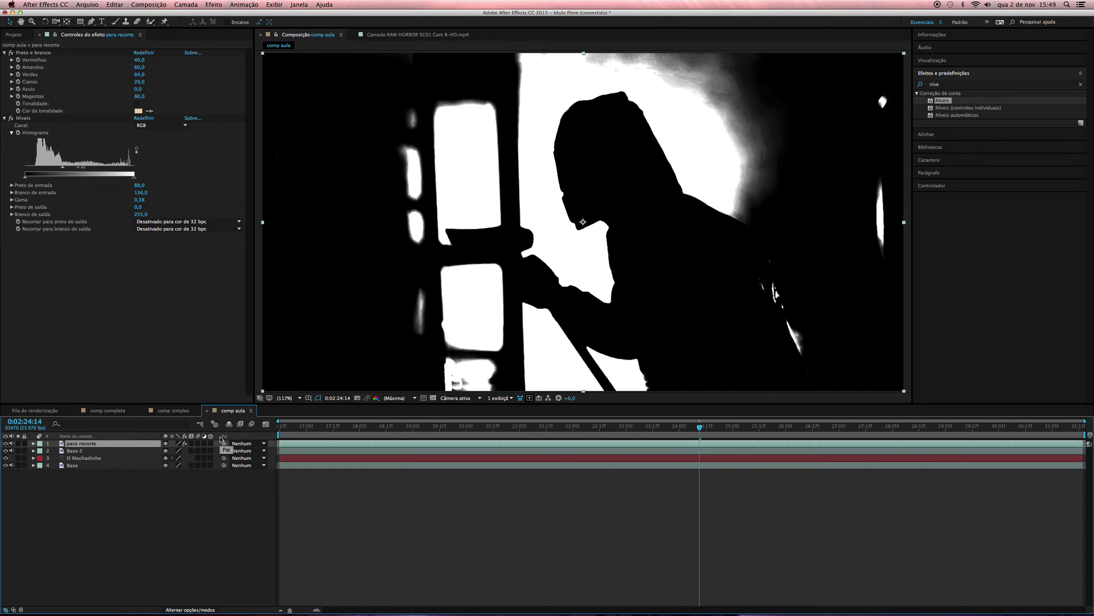
drag(221, 435, 243, 435)
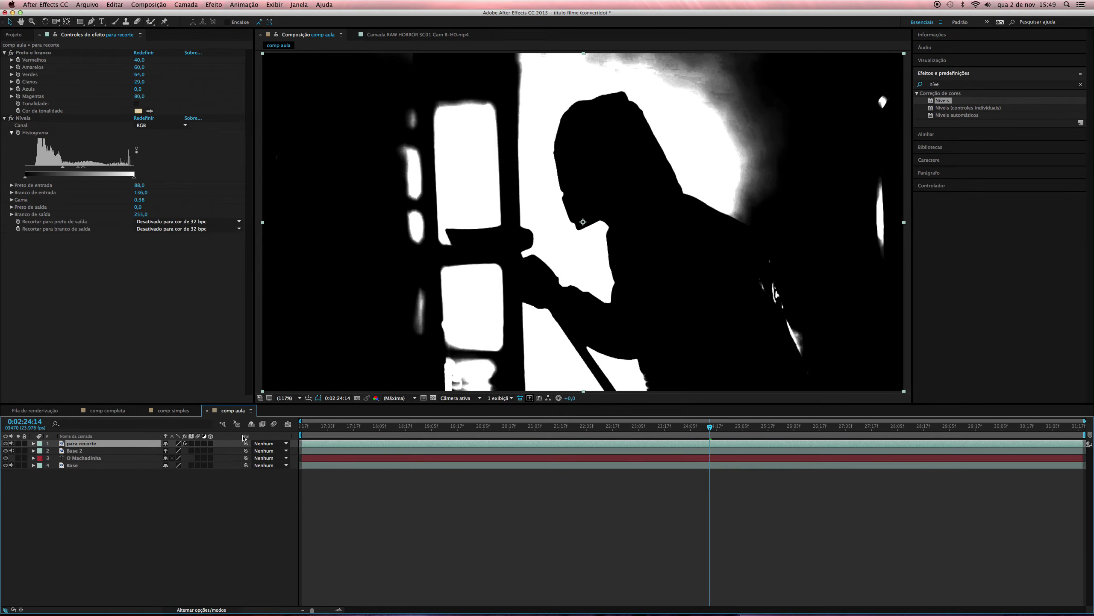
click(201, 610)
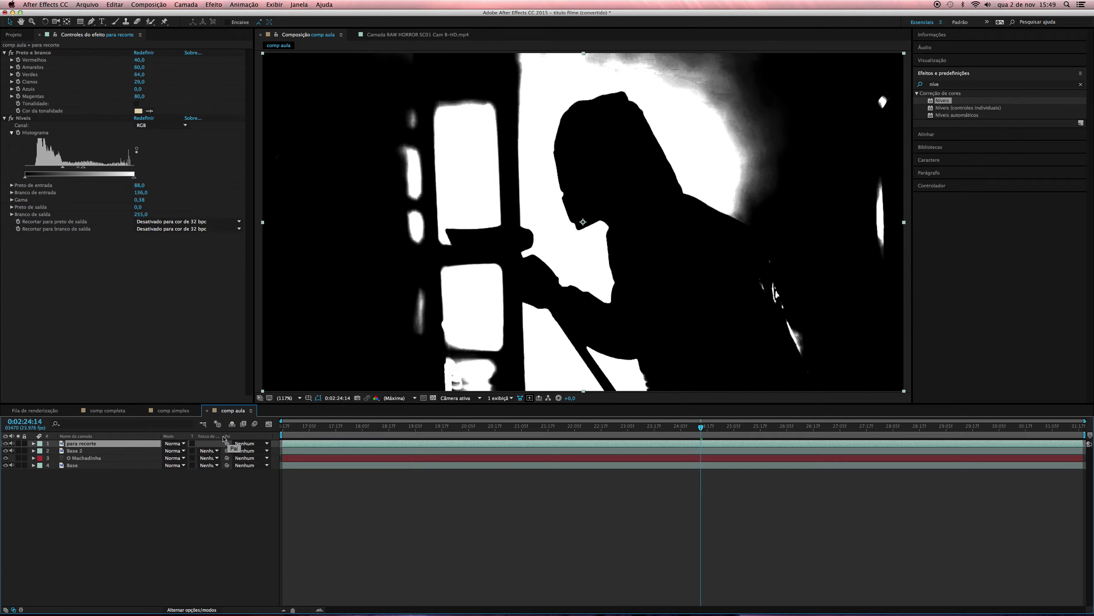
drag(223, 437, 283, 435)
Step: Set the Base 2 layer's track matte to Fosco invertido de luma "para recorte" and check the title effect at 0:02:22:13
click(79, 451)
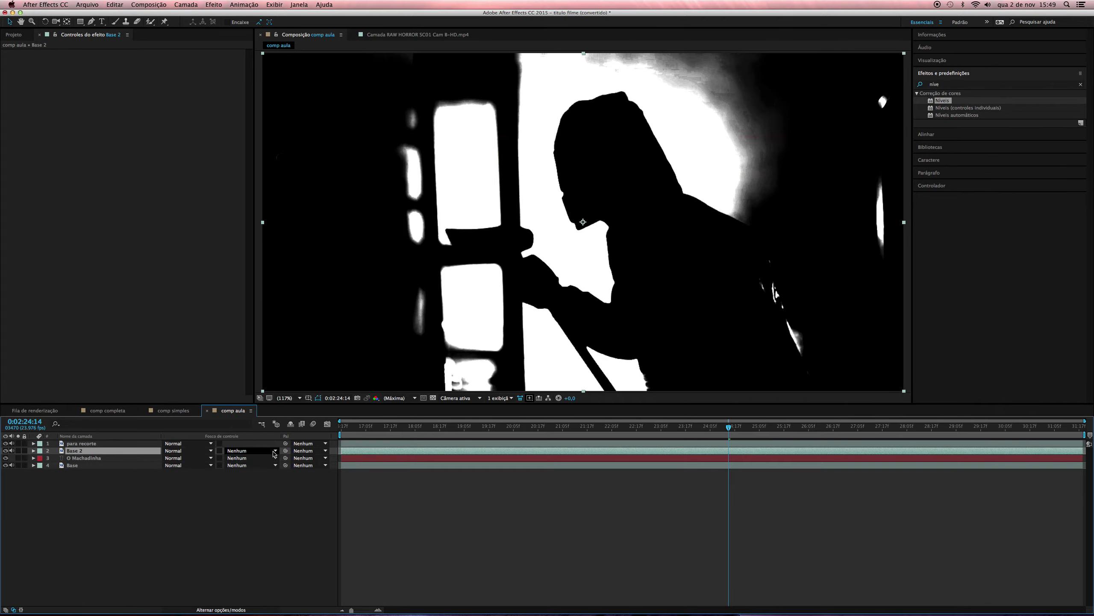
click(275, 452)
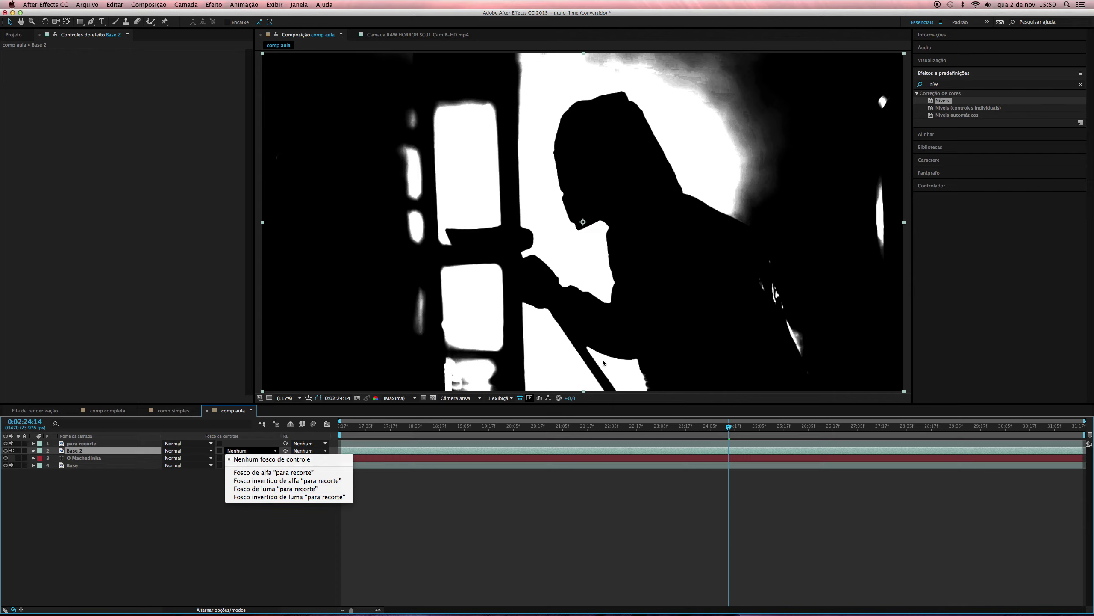
click(281, 497)
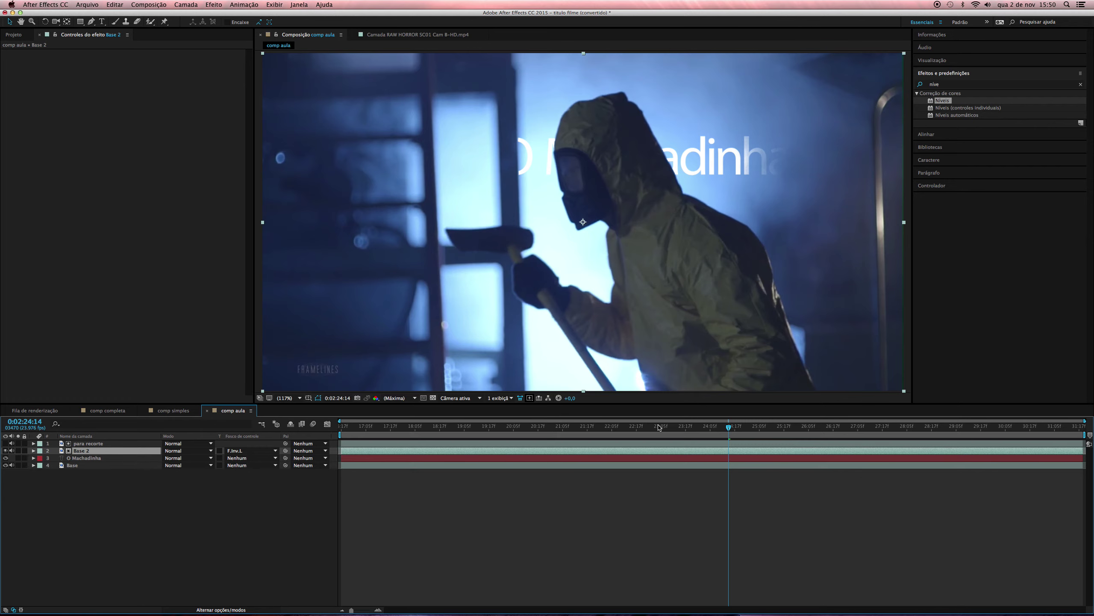
drag(677, 427, 621, 425)
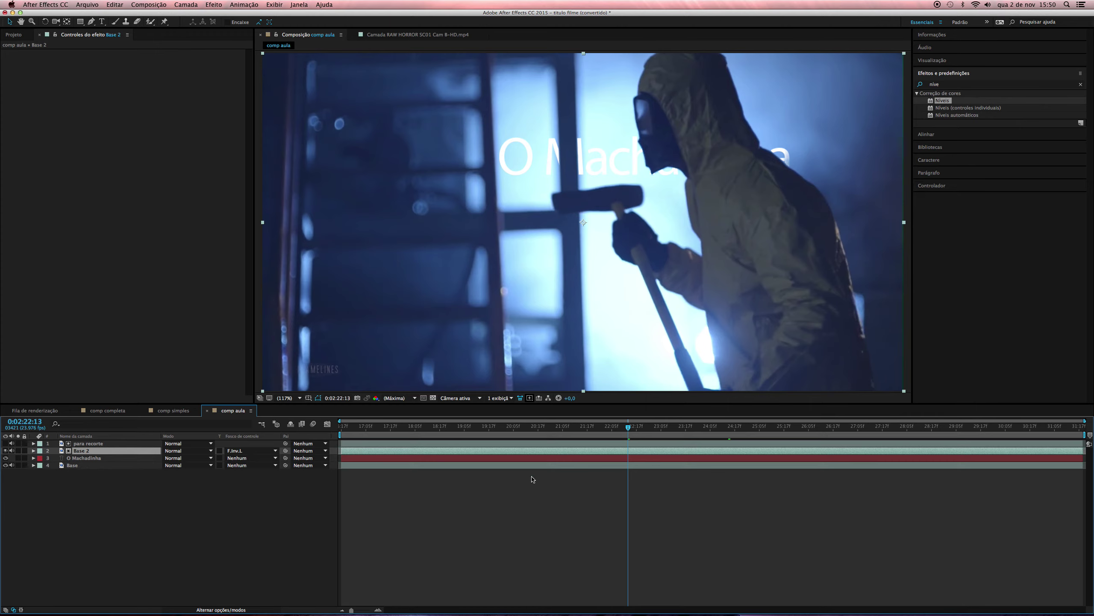
Step: Check the title at 0:02:20:03 and play the comp aula preview from its start at 0:02:16:17
drag(568, 426, 509, 431)
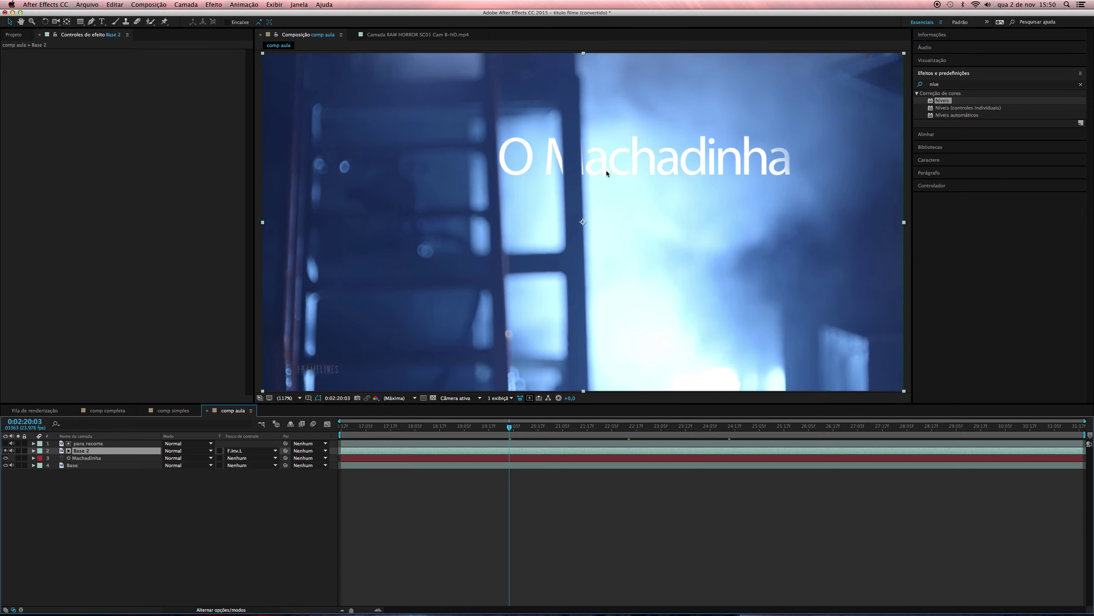
drag(499, 426, 341, 427)
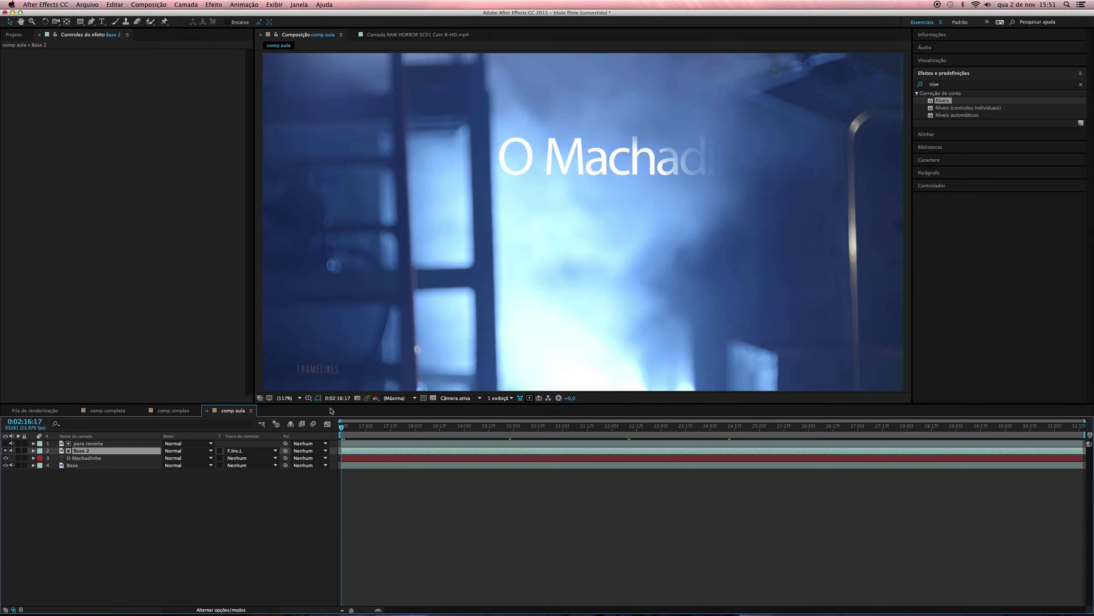
key(space)
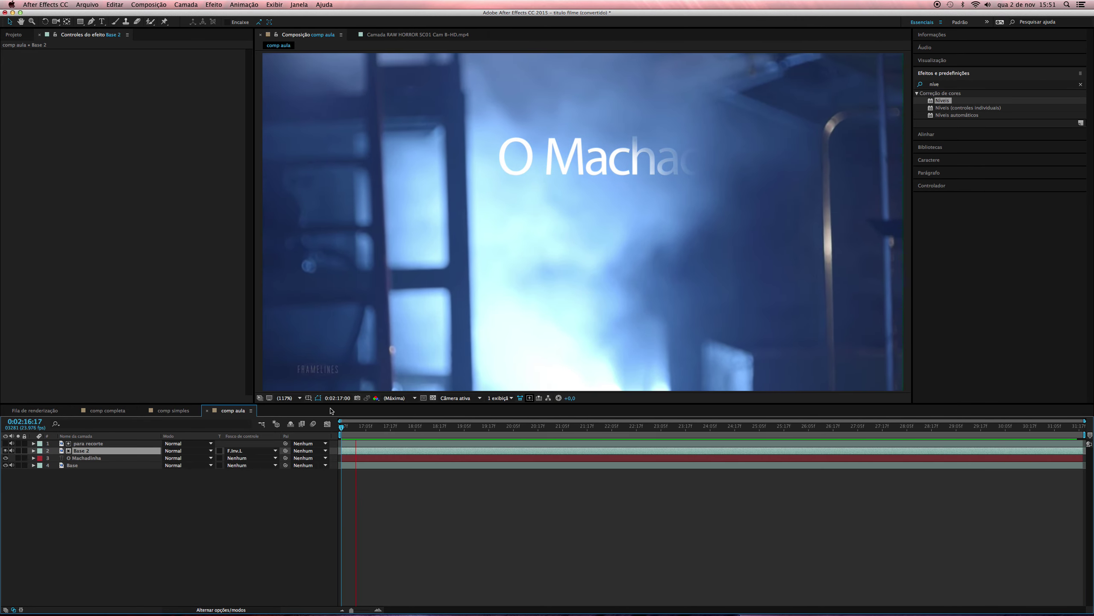
Step: At 0:02:25:11, hide the bottom Base layer to inspect the cut-out areas of Base 2, and show it again
click(404, 427)
drag(404, 433, 772, 452)
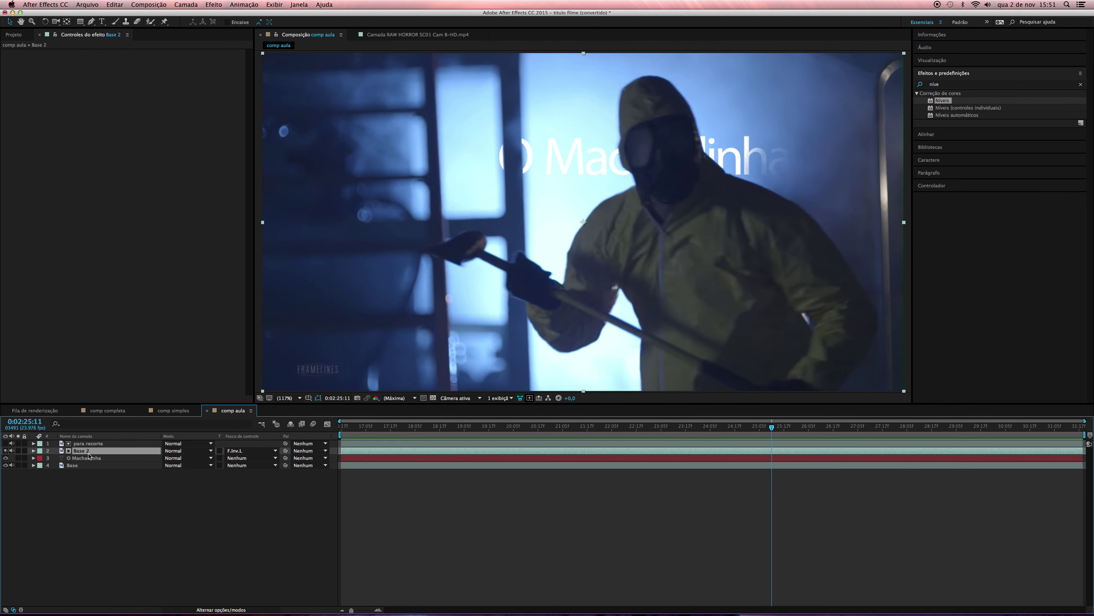
click(73, 465)
click(95, 450)
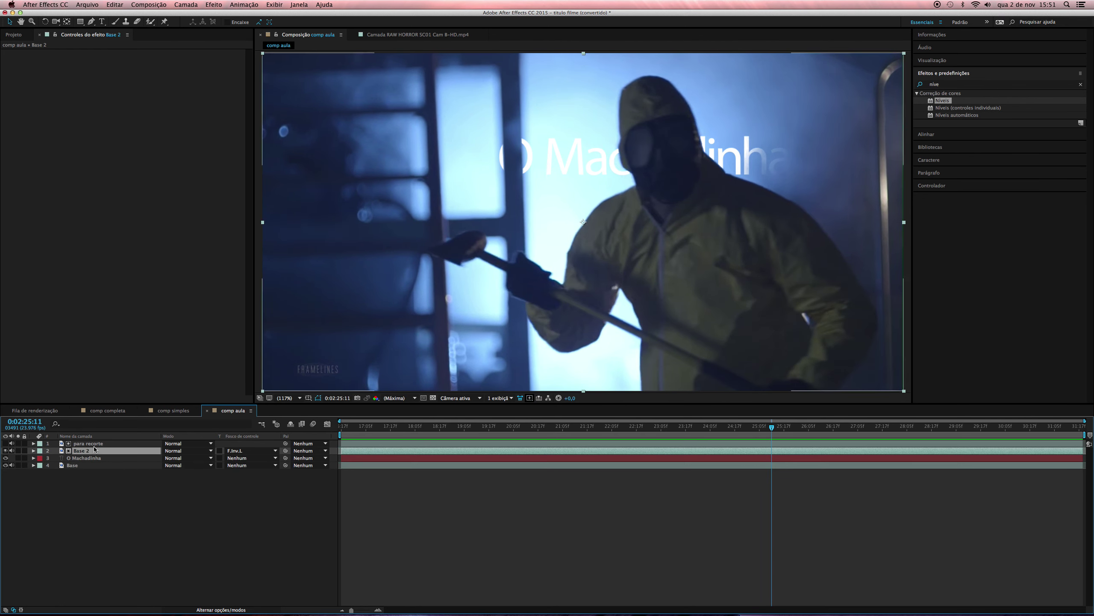
click(88, 443)
click(93, 450)
click(77, 465)
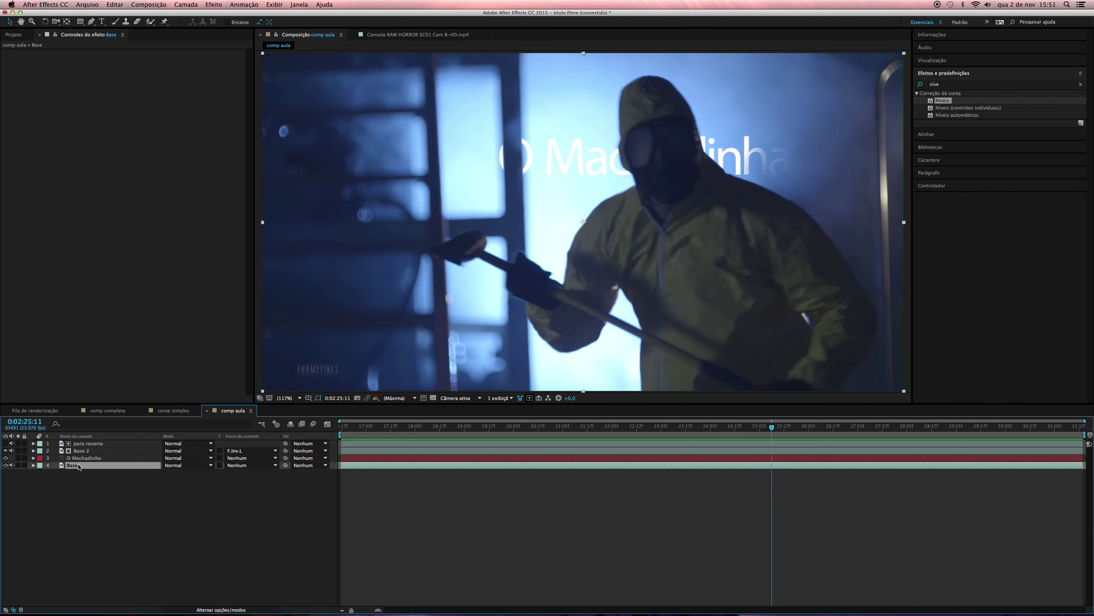
click(6, 466)
click(6, 466)
click(6, 466)
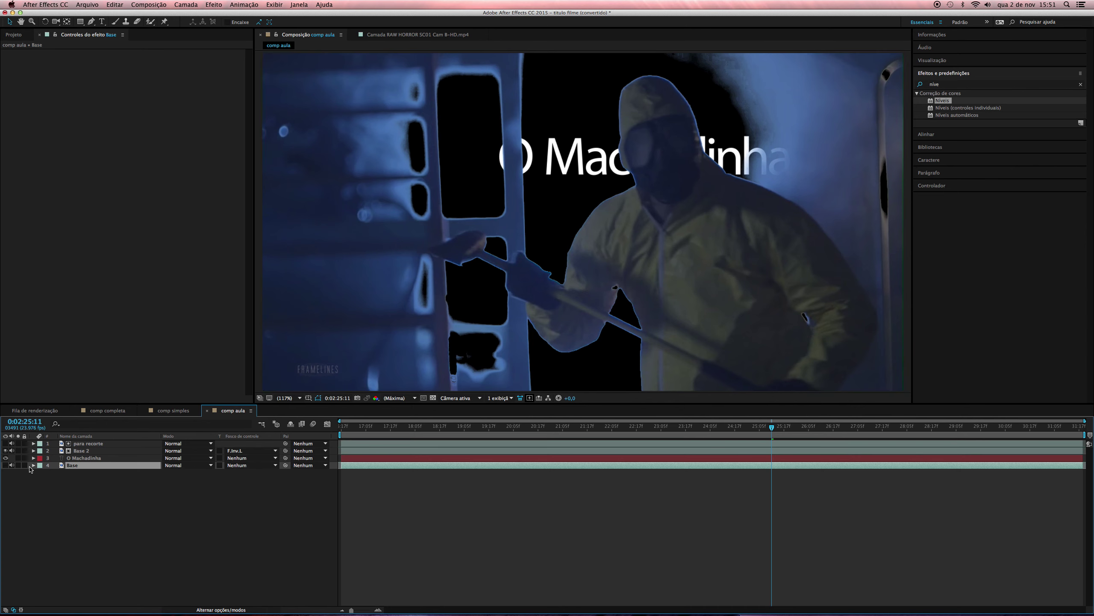
click(6, 465)
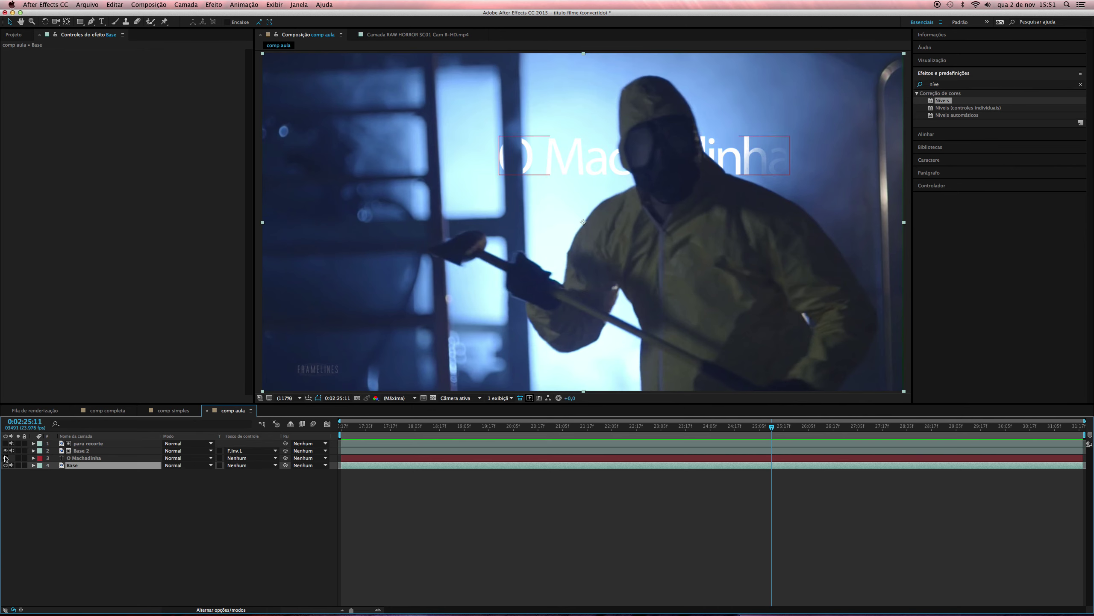
Step: Toggle the visibility of Base 2 and para recorte to inspect the matte, and return the playhead to 0:02:16:17
click(81, 451)
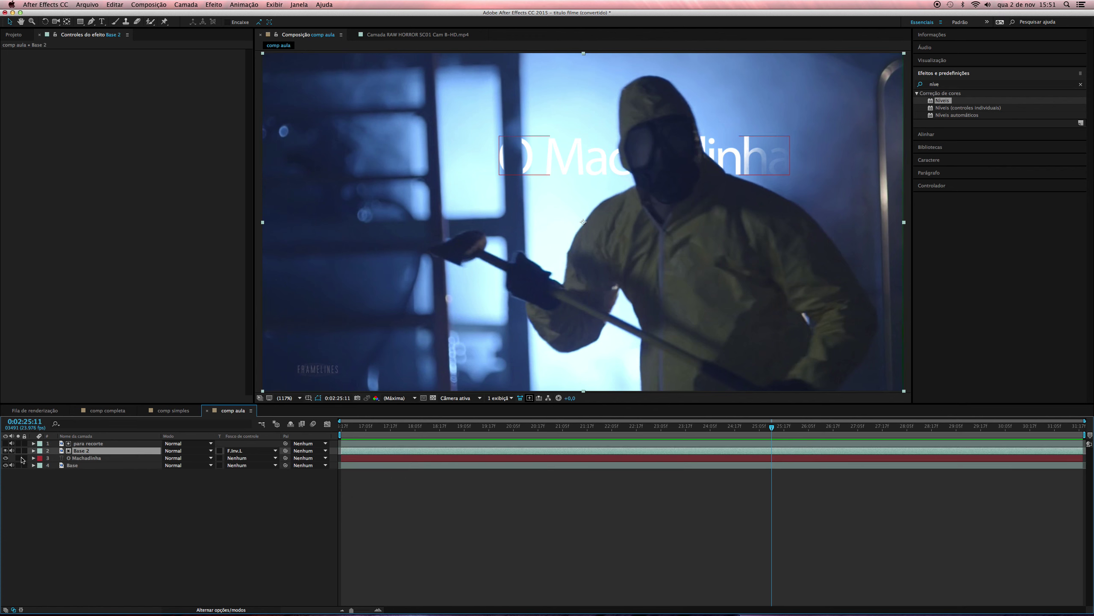
click(5, 451)
click(5, 450)
click(83, 444)
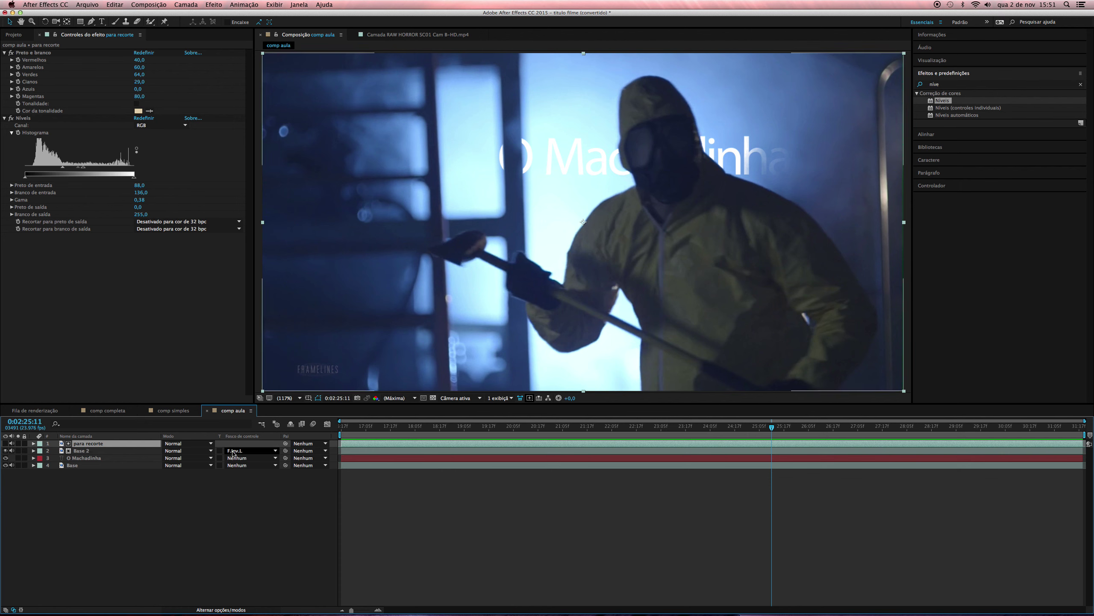
click(6, 444)
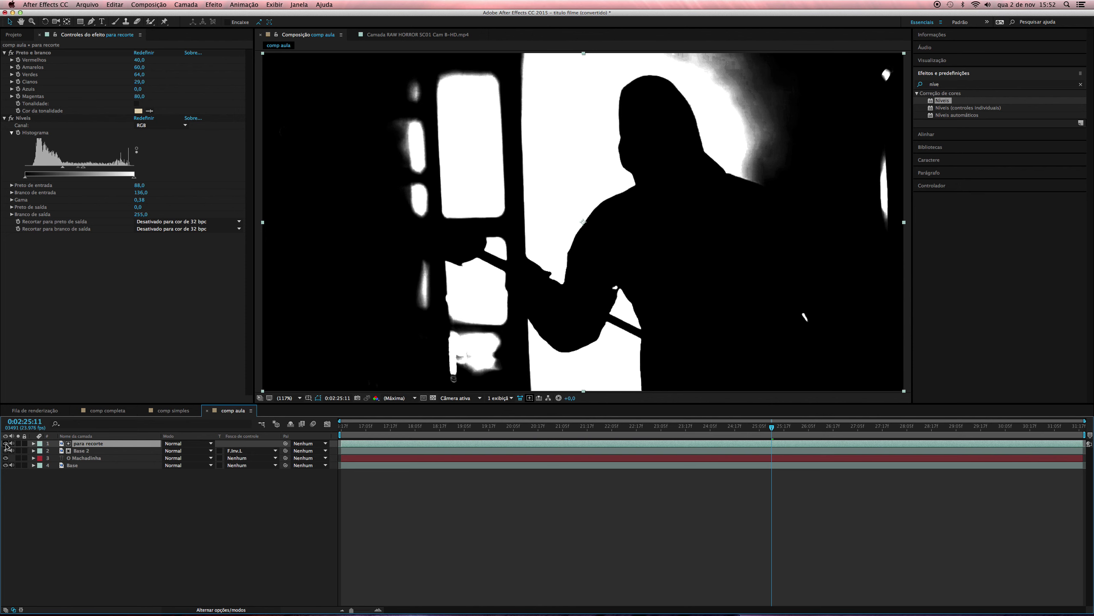
click(5, 443)
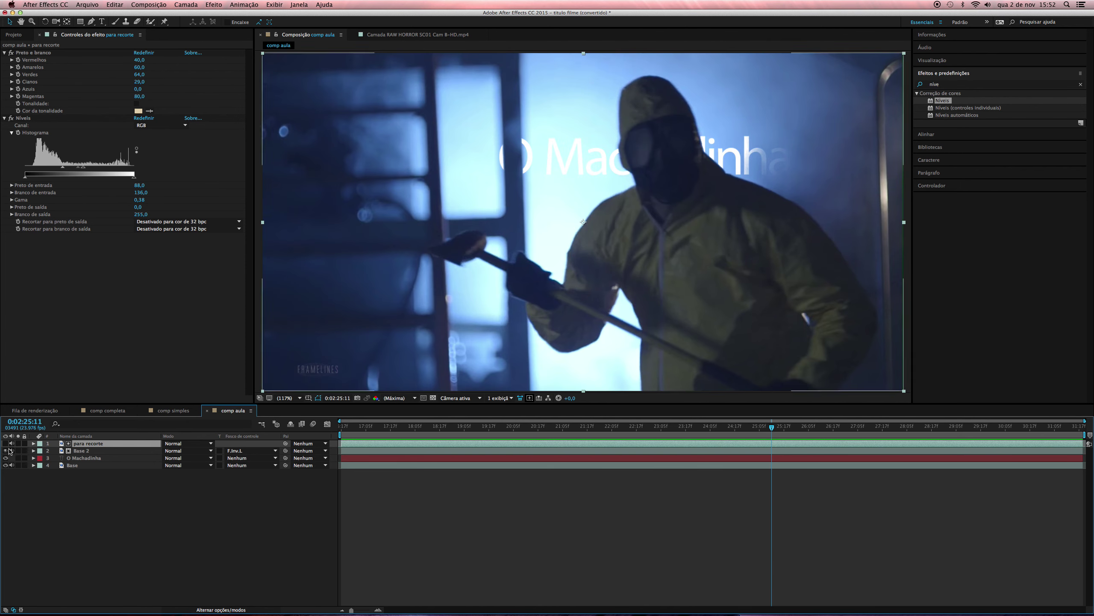
drag(454, 426, 336, 441)
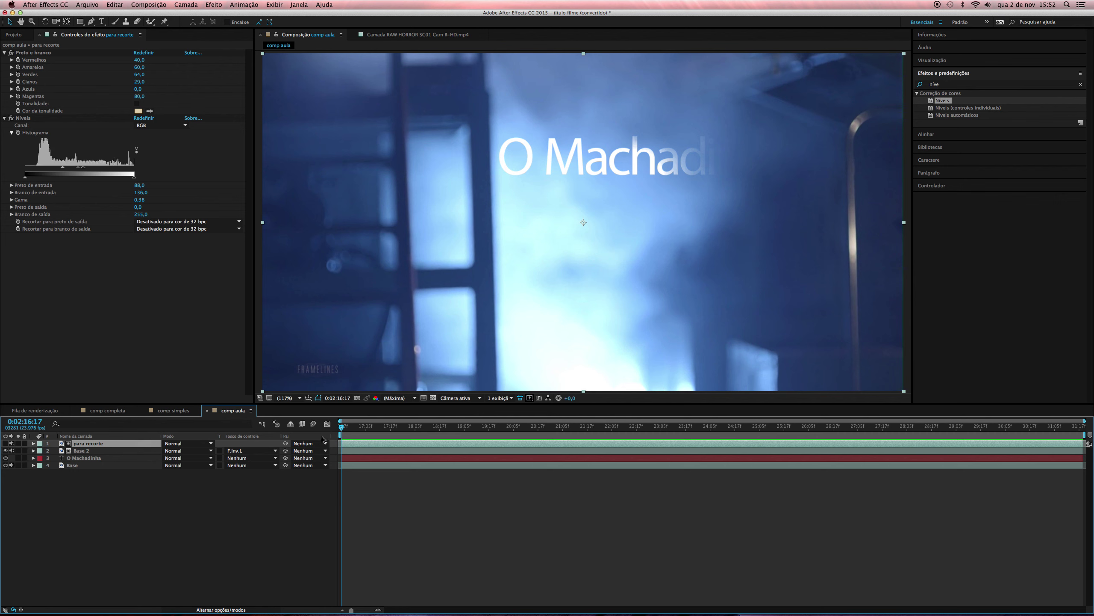